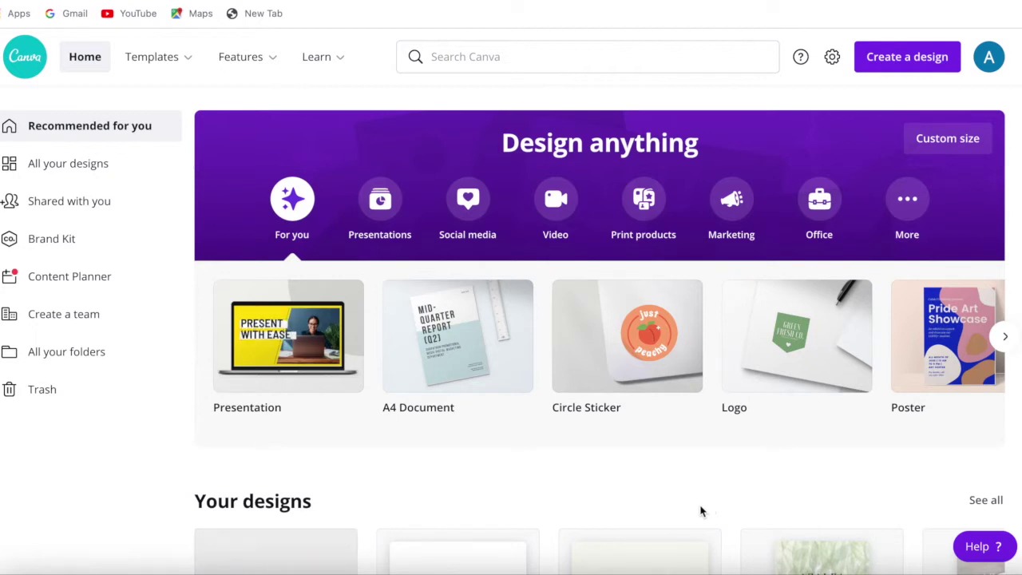
Create an A4 document and resize it to a landscape custom size of 29.7 × 21 cm.
left_click(898, 61)
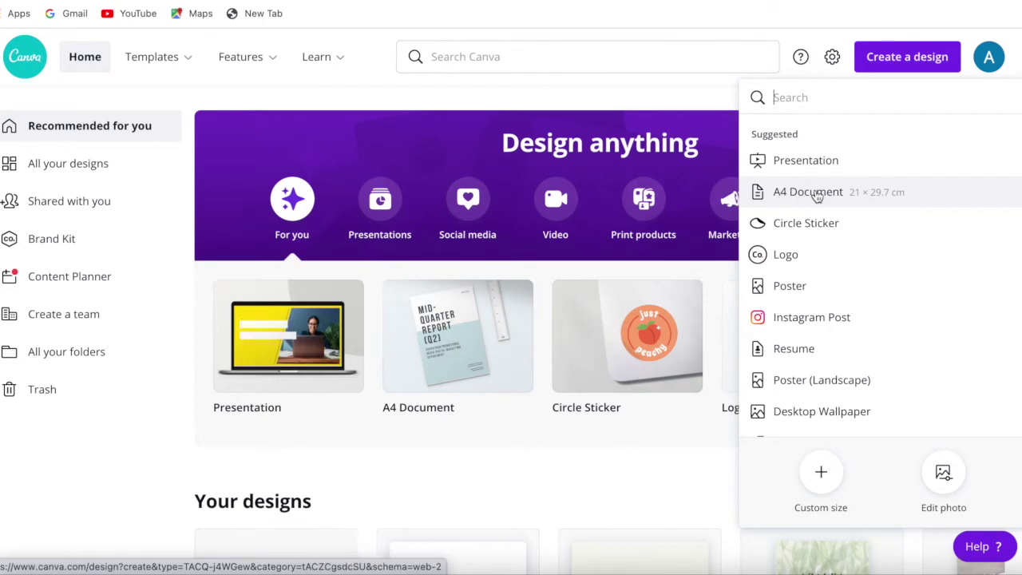
left_click(816, 195)
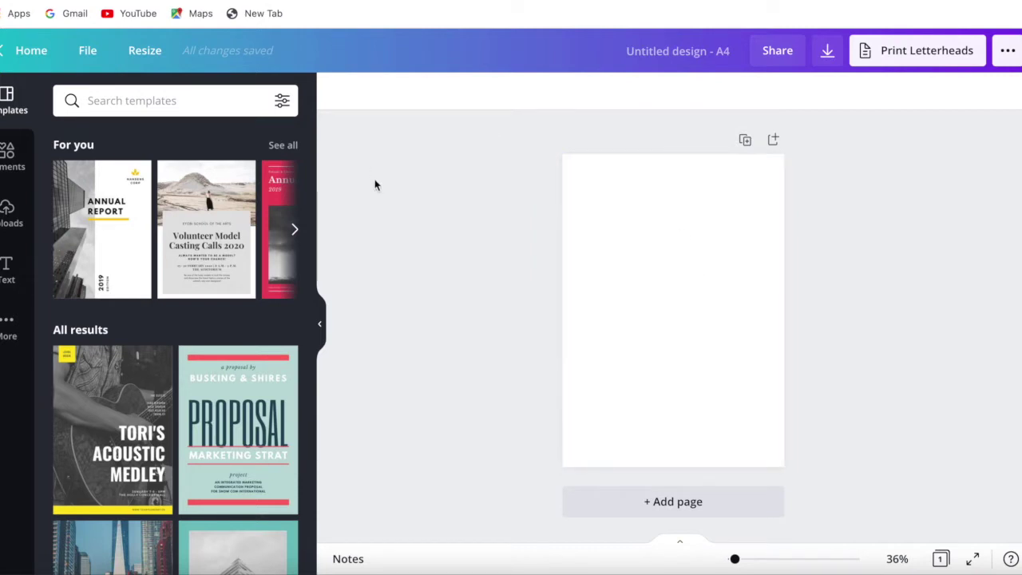
left_click(144, 53)
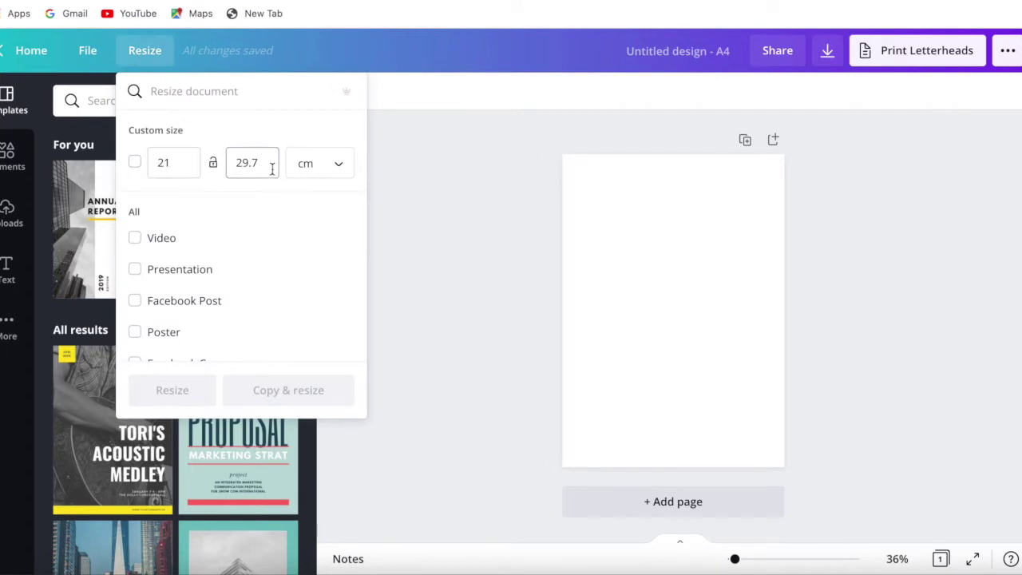
left_click(157, 163)
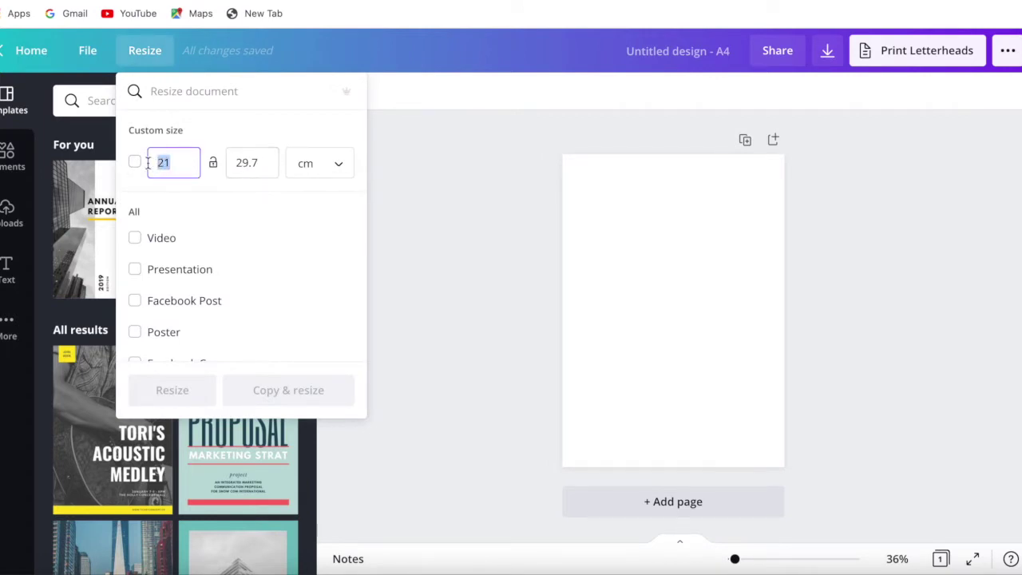
type("29.7")
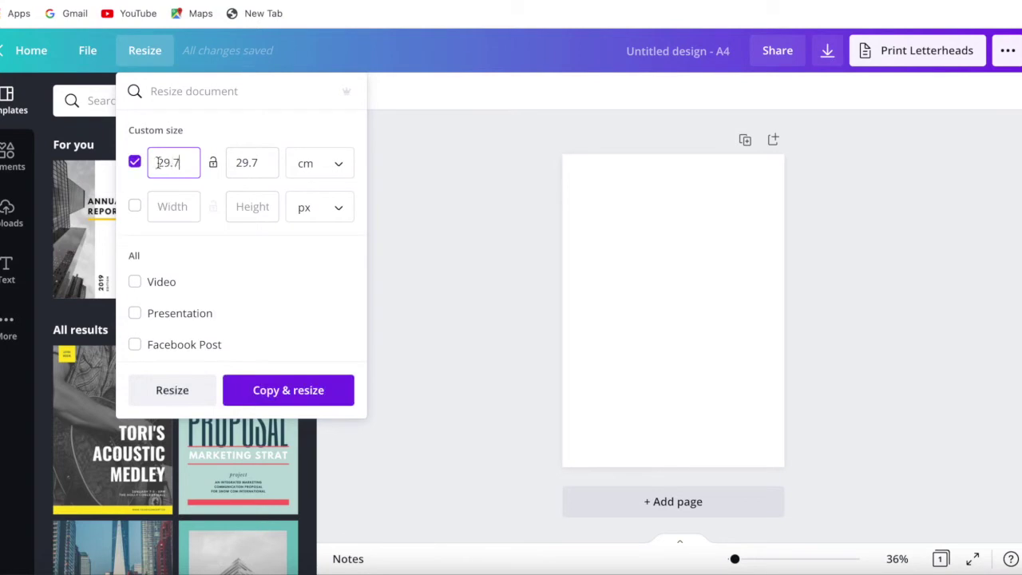
left_click(263, 163)
type("21")
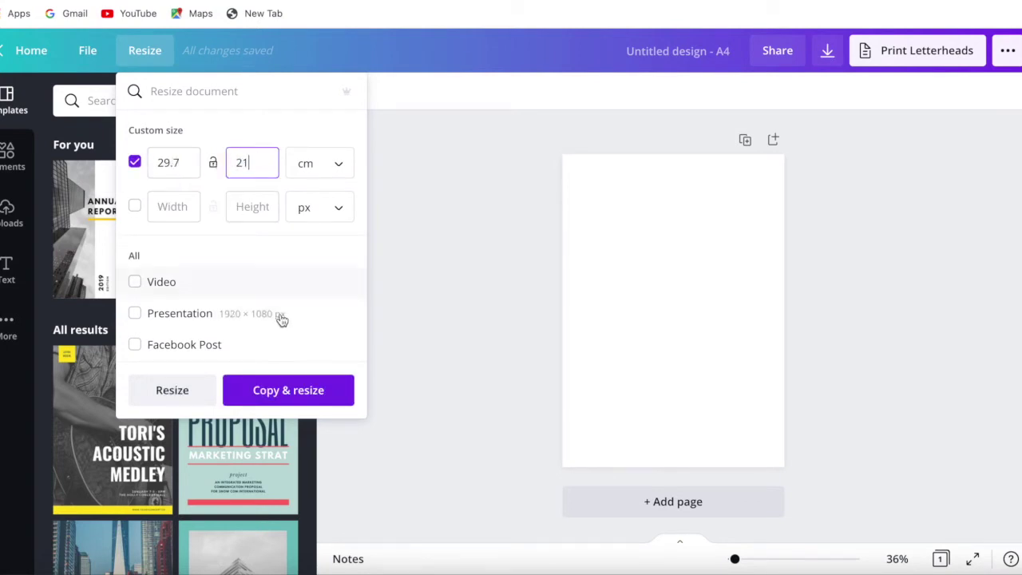
left_click(189, 392)
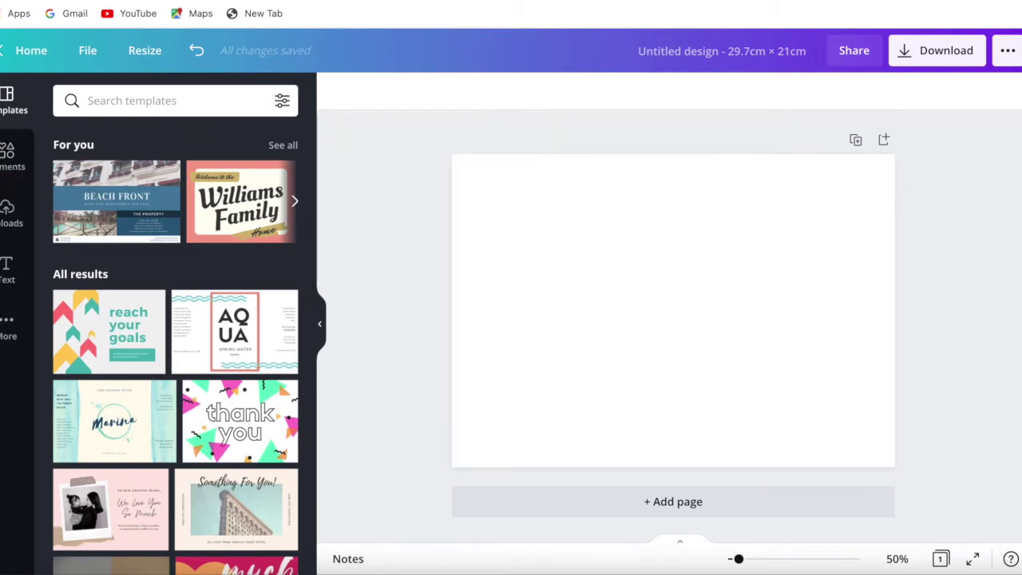
Switch to Google's length converter and convert 5 inches and 7 inches to centimetres.
left_click(318, 2)
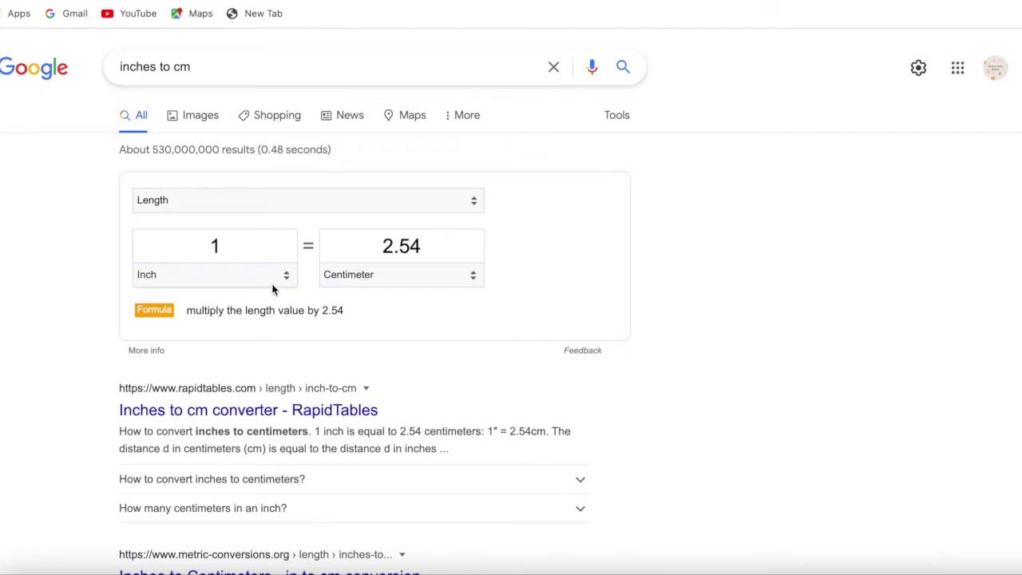
left_click_drag(242, 249, 212, 246)
type("5")
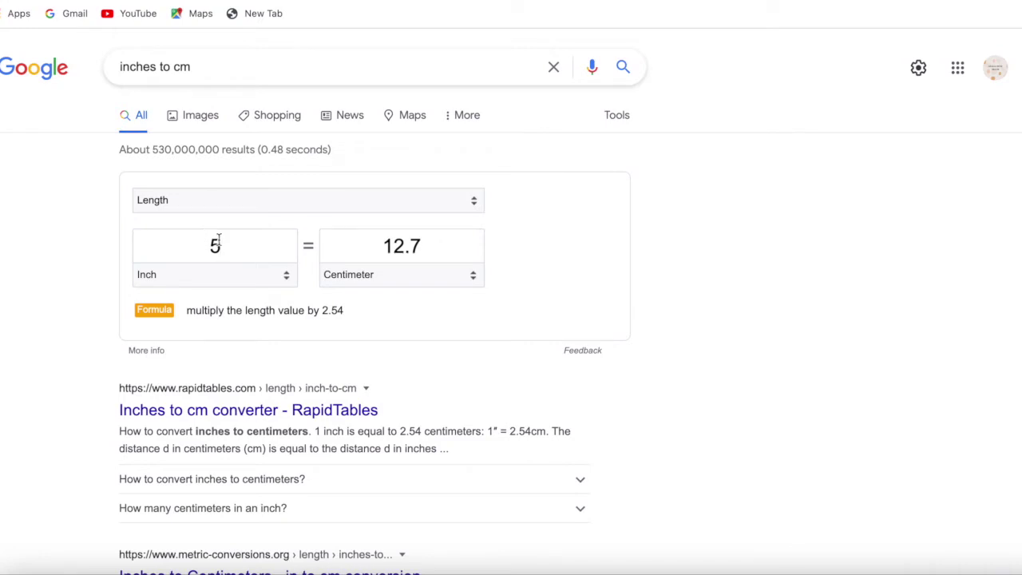
key("BackSpace")
type("7")
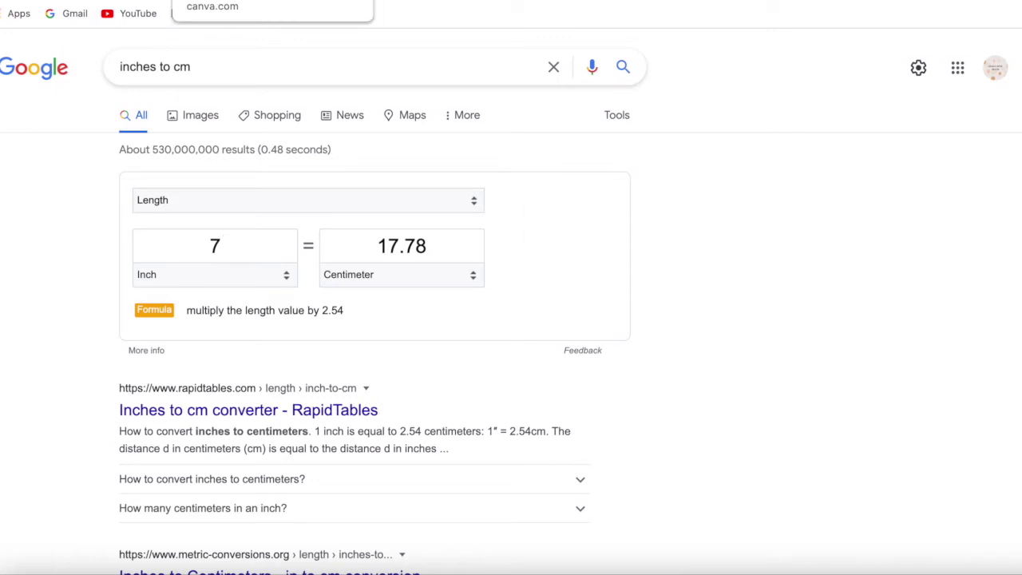
Return to the Canva design and search its elements for "grid".
left_click(240, 0)
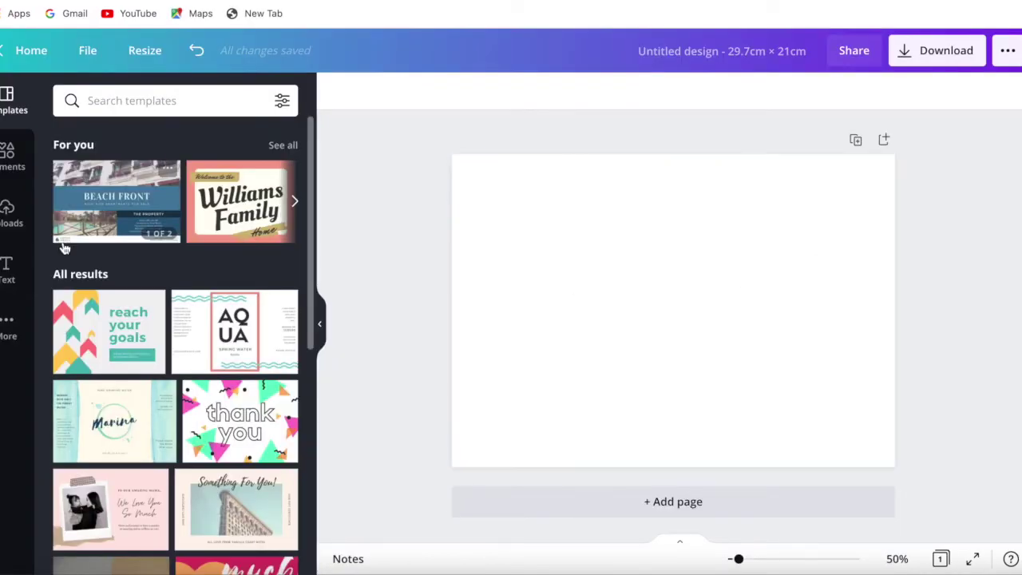
left_click(11, 164)
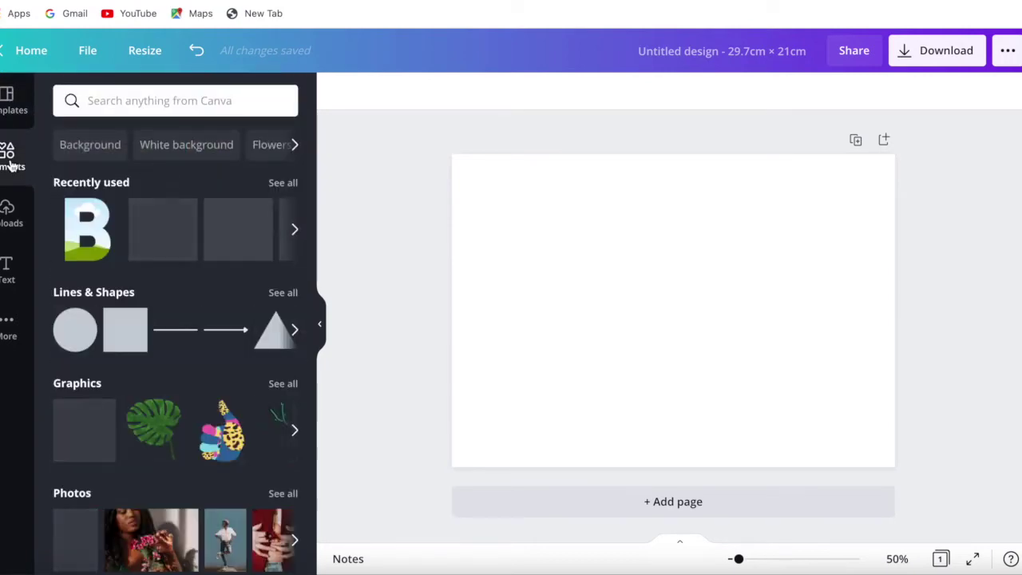
left_click(94, 101)
type("grid")
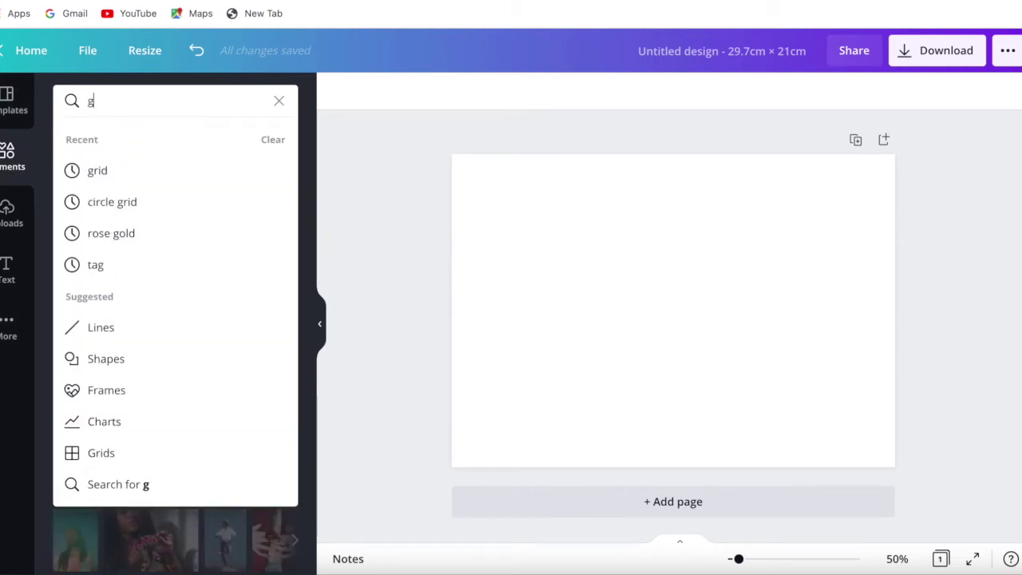
left_click(119, 174)
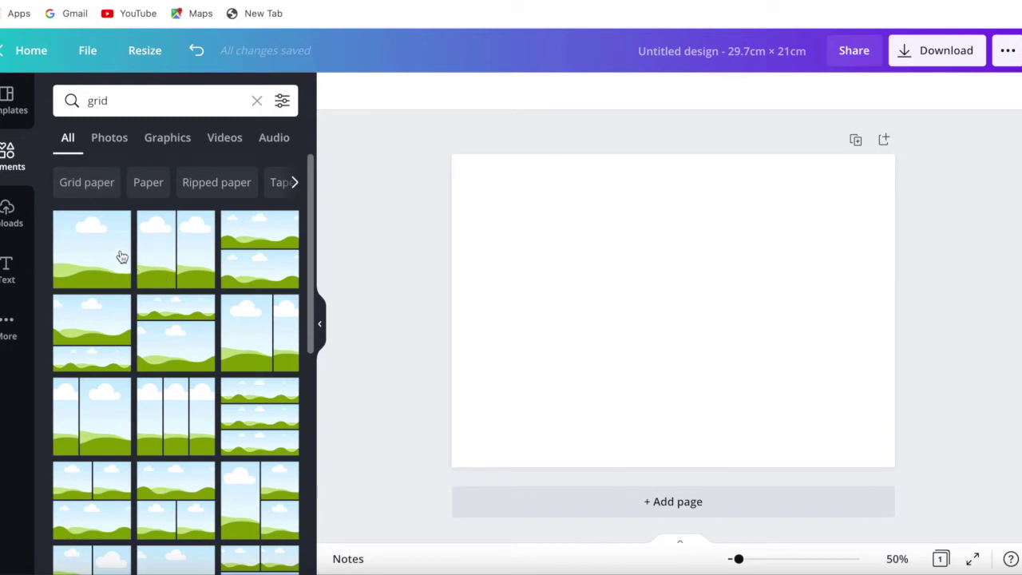
Browse the grid layouts and add the single-cell grid to the page.
scroll(214, 270, "down", 1)
scroll(214, 270, "down", 5)
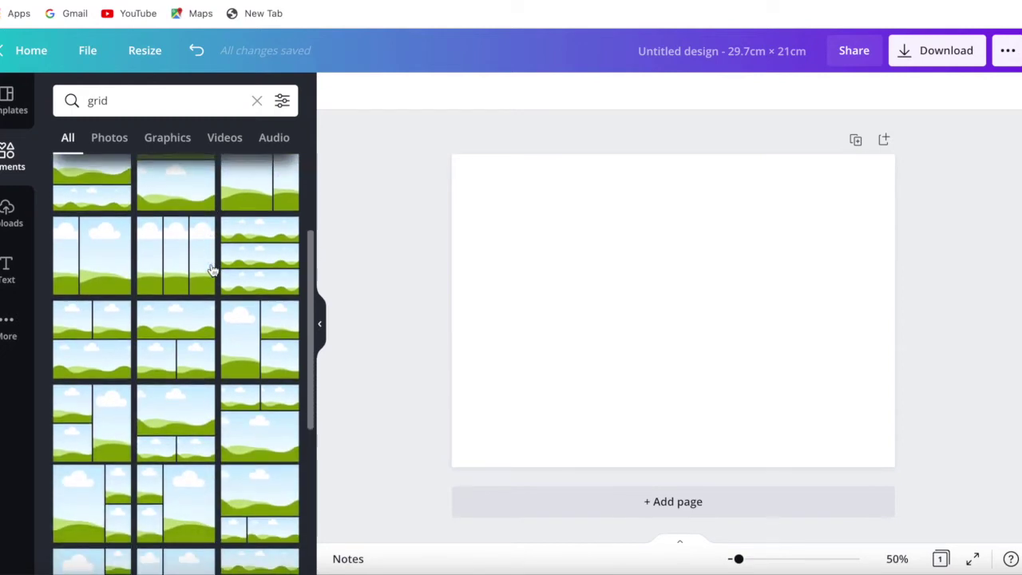
scroll(212, 270, "up", 8)
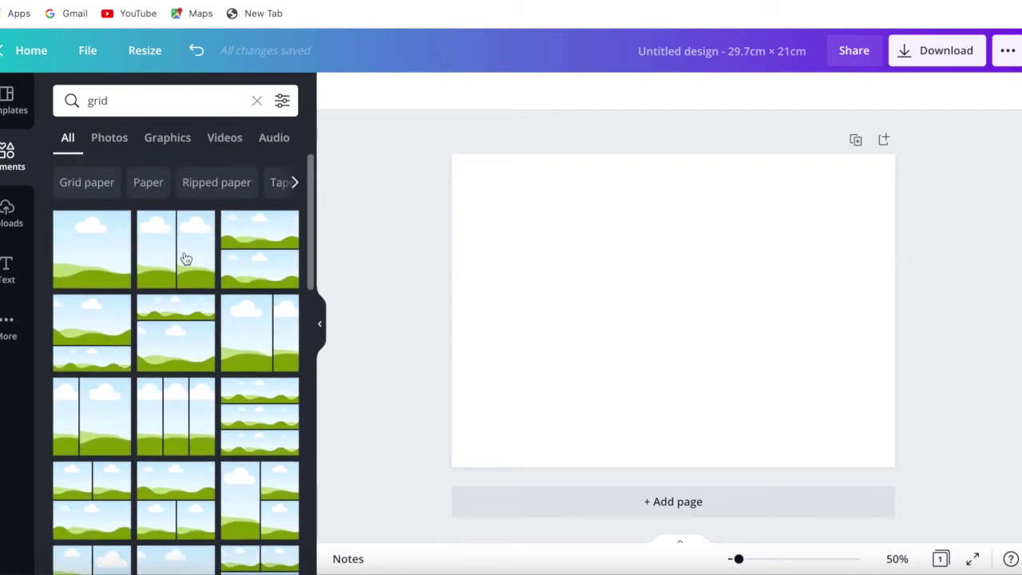
scroll(193, 264, "down", 3)
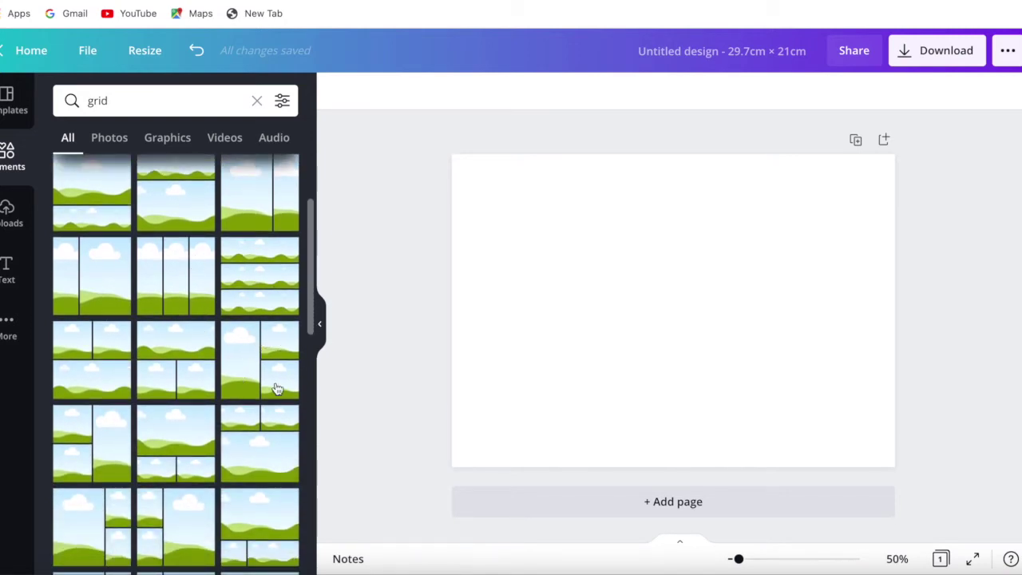
scroll(263, 359, "down", 2)
scroll(266, 355, "down", 8)
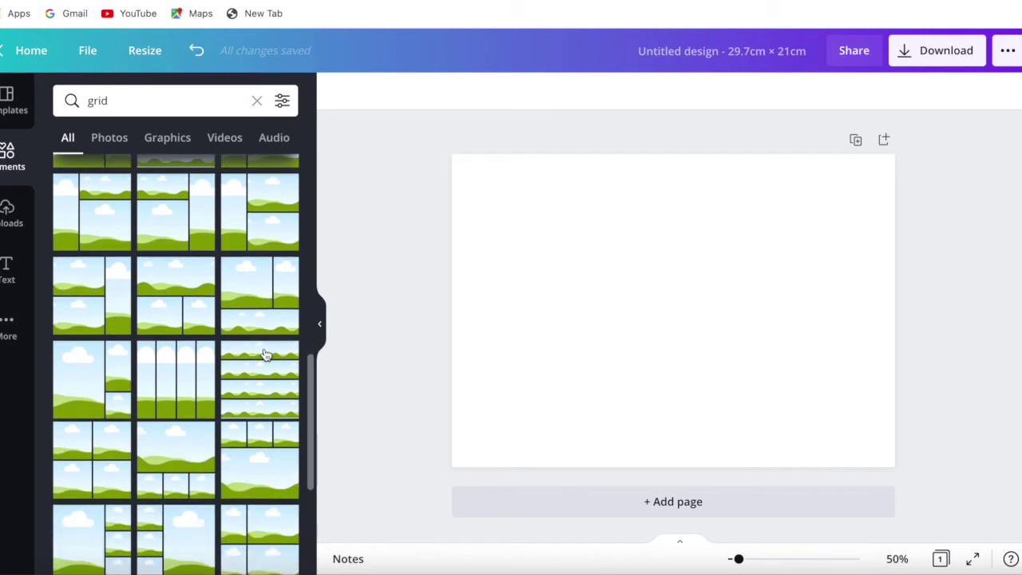
scroll(85, 264, "up", 10)
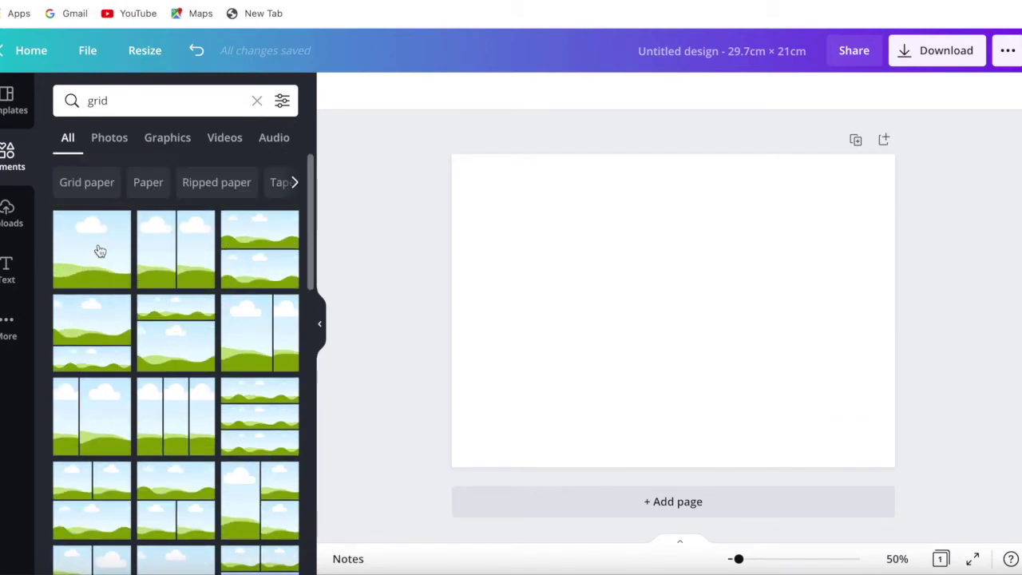
left_click(90, 250)
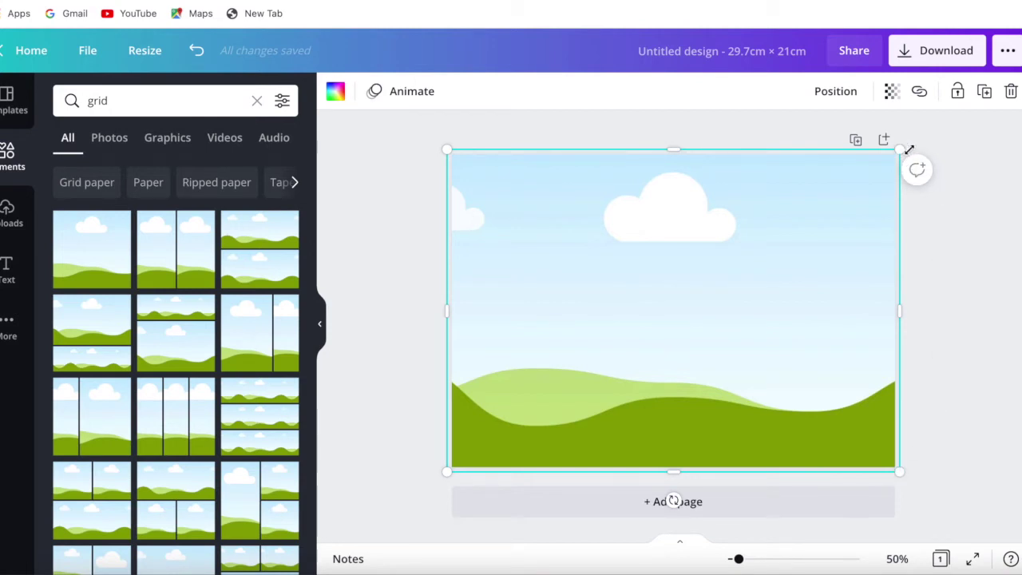
Resize the grid to a portrait rectangle of about 12.7 × 17.78 cm and place it in the left half of the page.
mouse_move(455, 311)
left_mouse_down()
mouse_move(466, 310)
mouse_move(450, 311)
left_mouse_up()
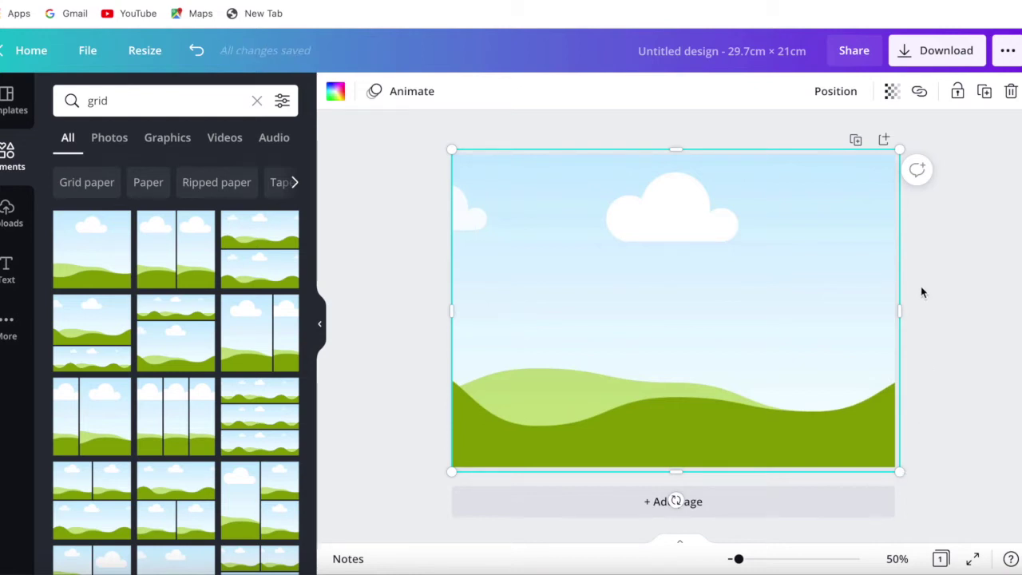
left_click_drag(902, 308, 641, 305)
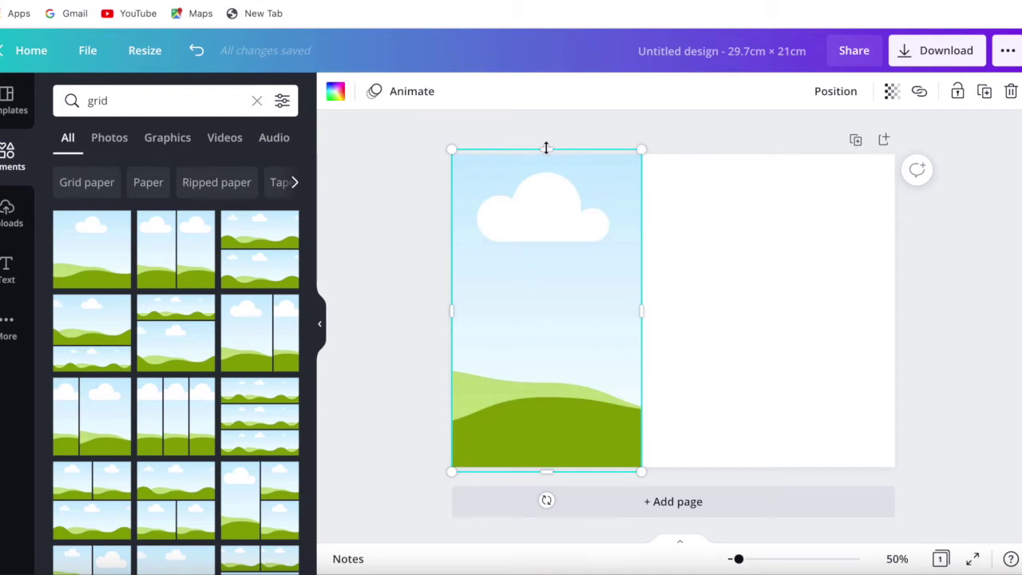
left_click_drag(546, 148, 546, 208)
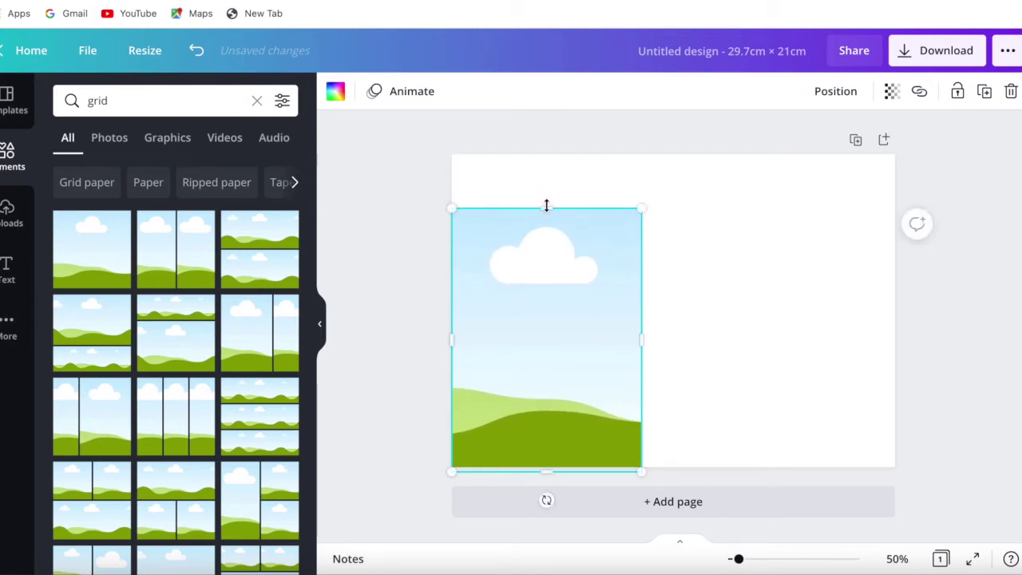
left_click_drag(562, 298, 591, 267)
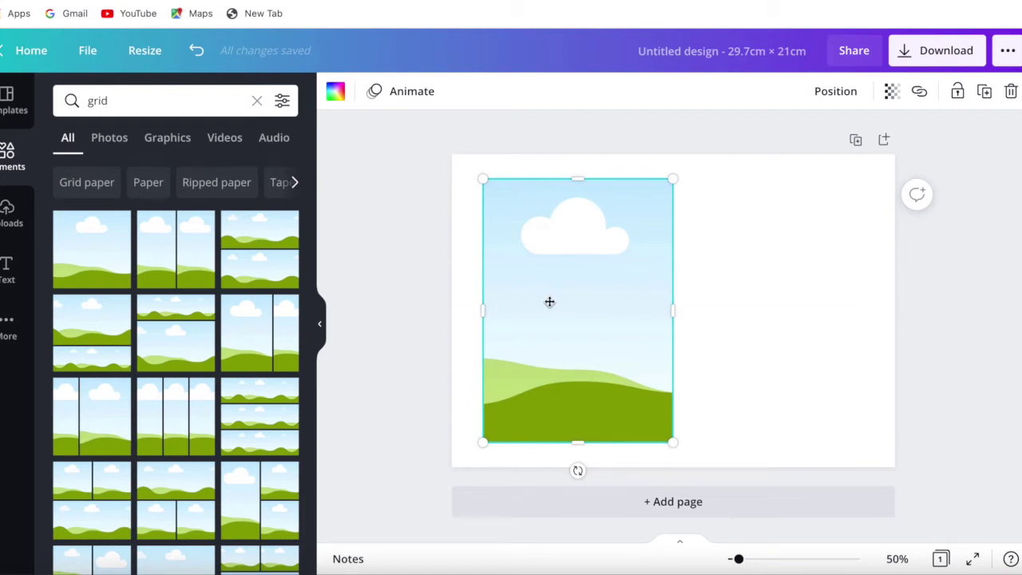
left_click_drag(549, 302, 548, 301)
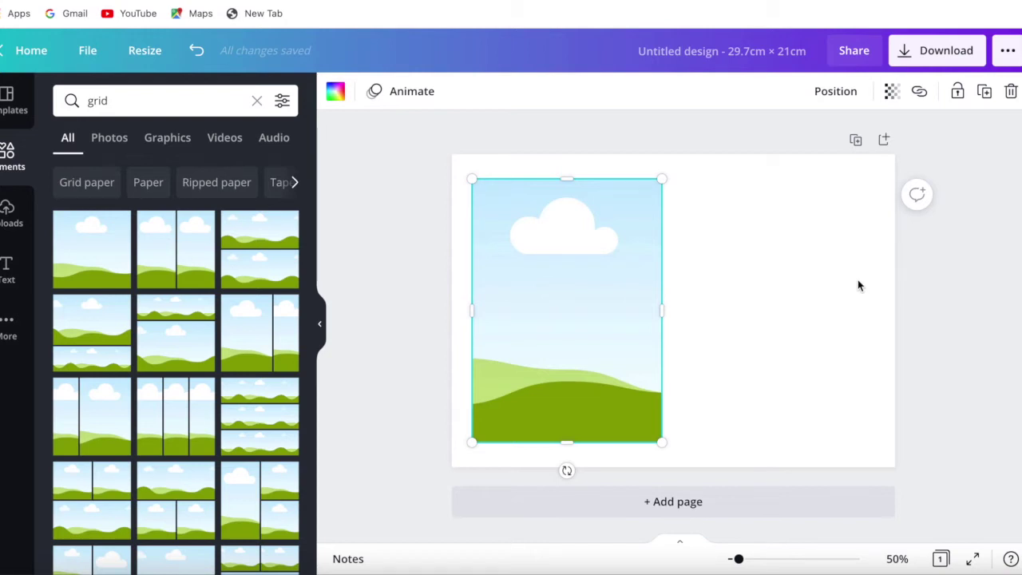
left_click_drag(554, 264, 550, 263)
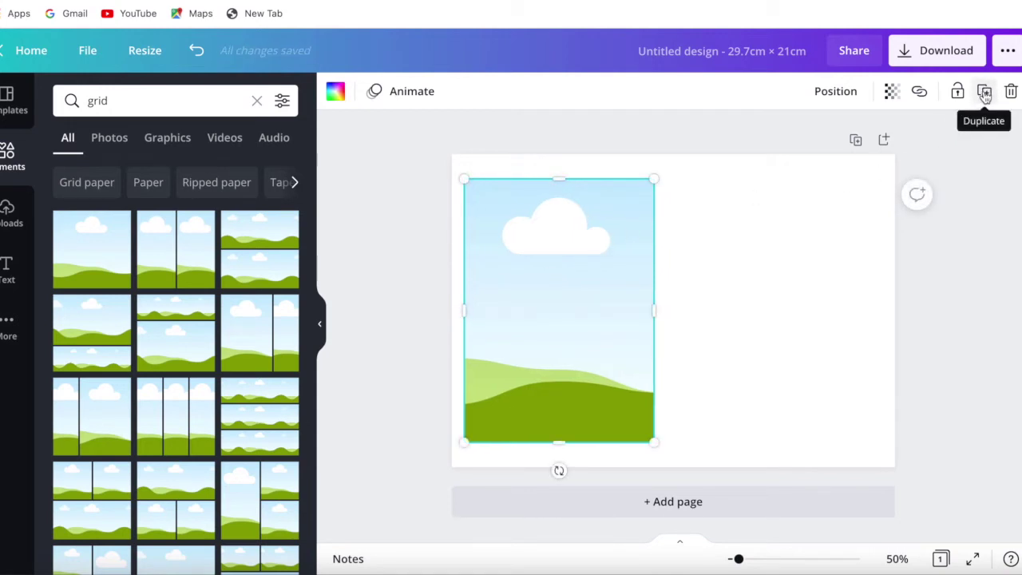
Duplicate the portrait grid, place the copy in the right half, and centre the pair on the page.
left_click(986, 93)
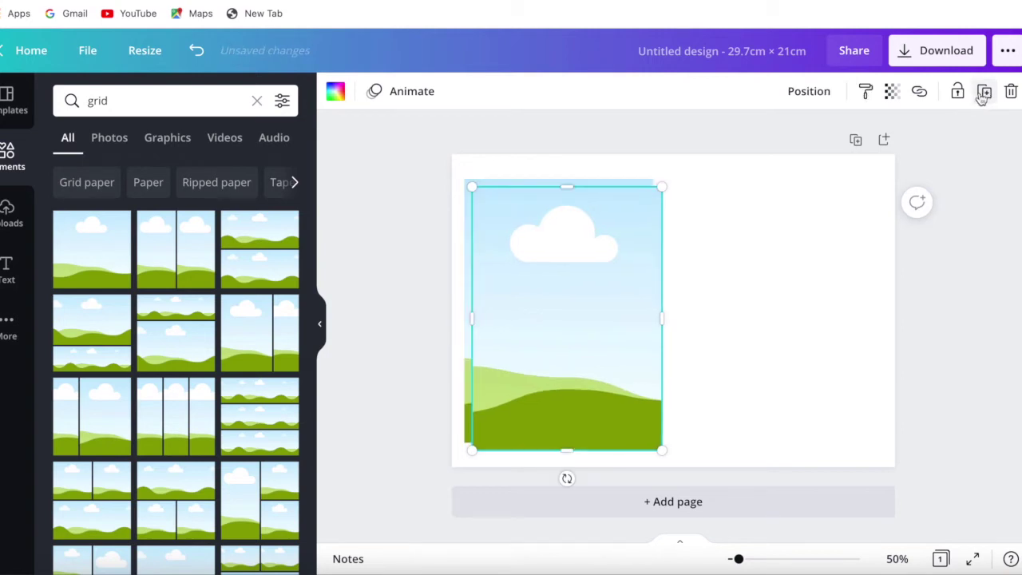
left_click_drag(577, 300, 784, 288)
left_click_drag(420, 347, 851, 347)
left_click_drag(774, 344, 776, 343)
left_click(938, 373)
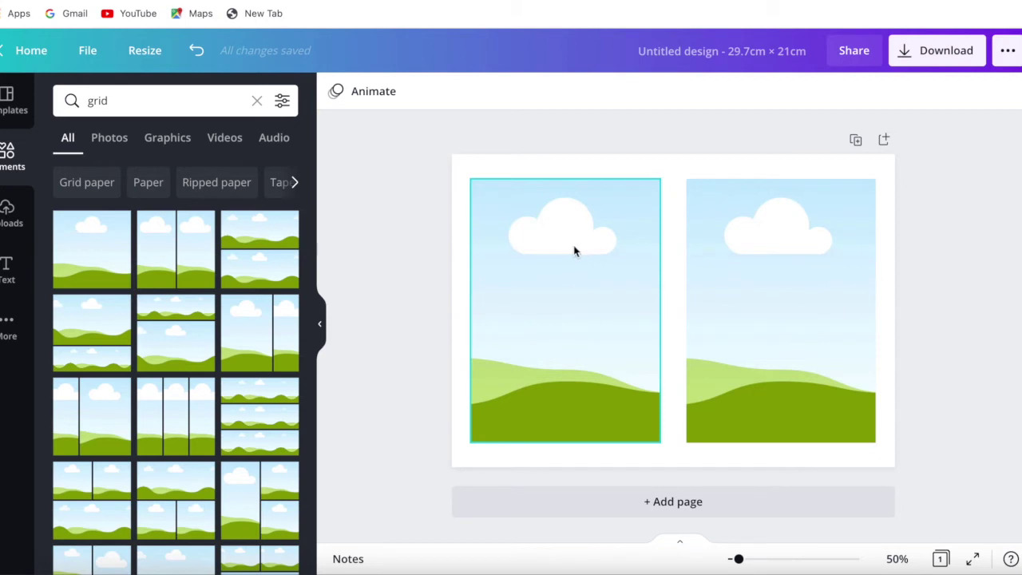
Fill both portrait grids with the light grey default colour.
left_click(595, 356)
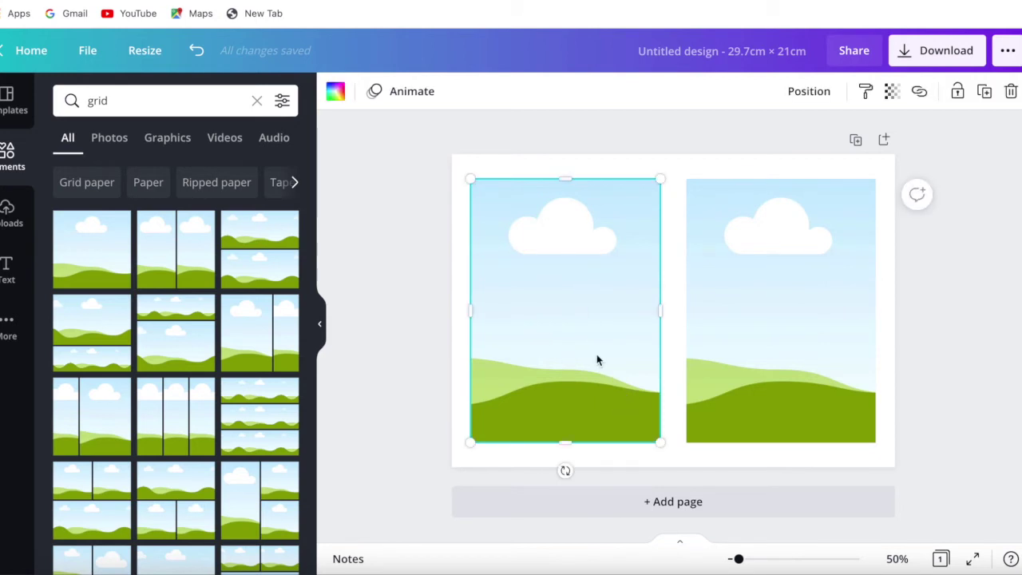
left_click(335, 92)
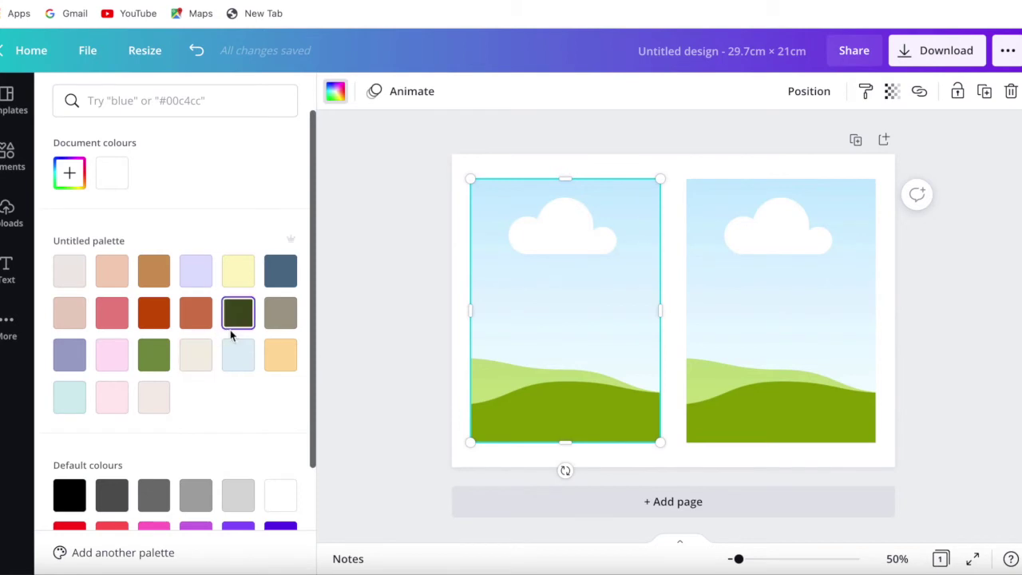
scroll(232, 333, "down", 3)
left_click(238, 354)
left_click(845, 297)
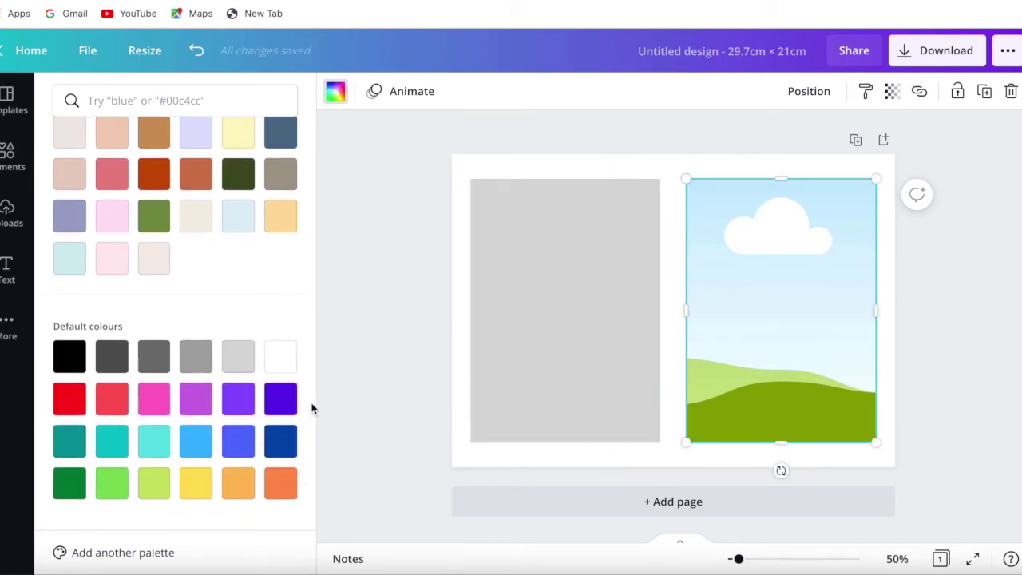
left_click(238, 356)
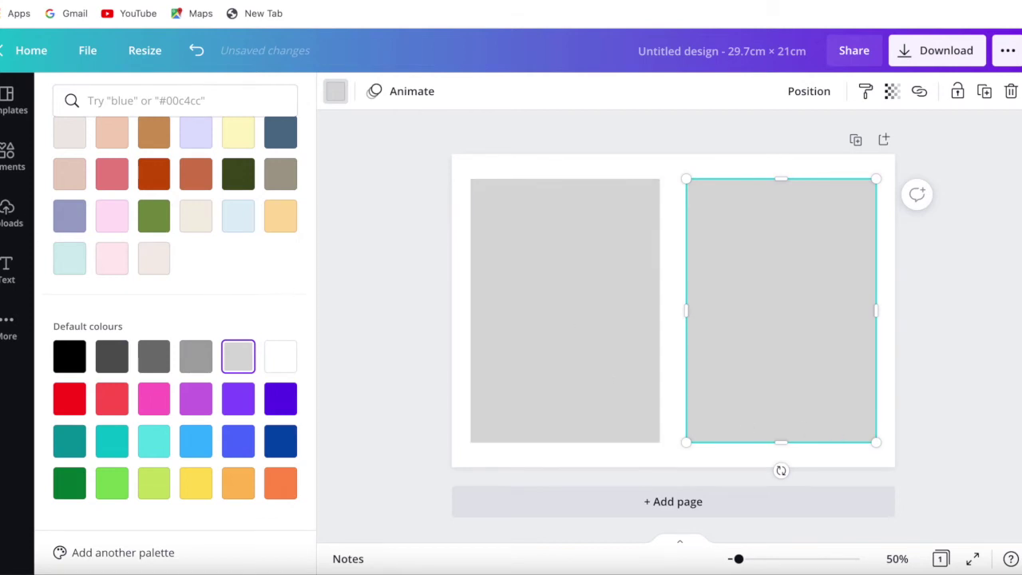
Add a subheading over the right grid reading "5x7inches grid template", with "template" on a second line.
left_click(8, 270)
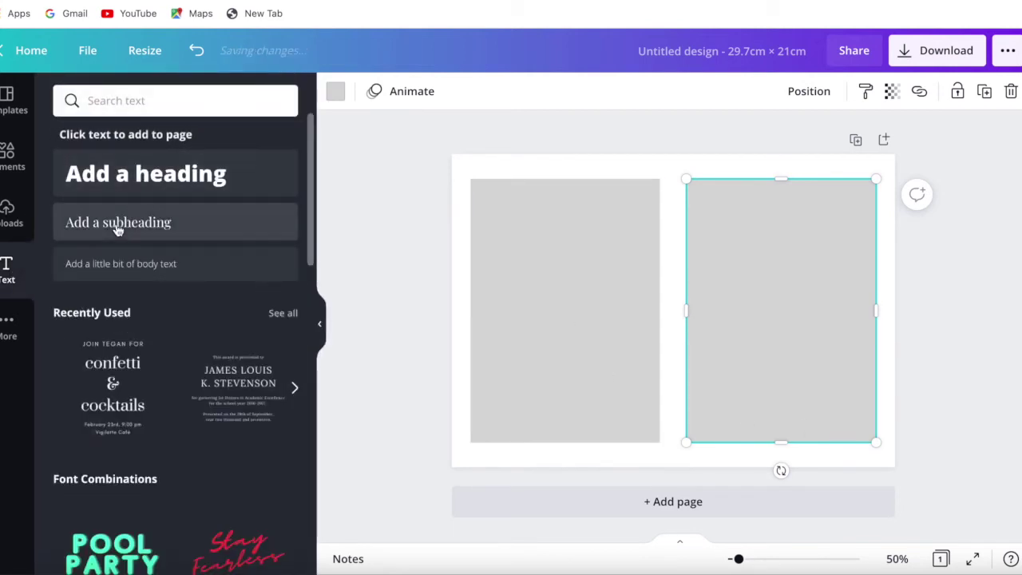
left_click(119, 228)
left_click_drag(794, 482, 794, 338)
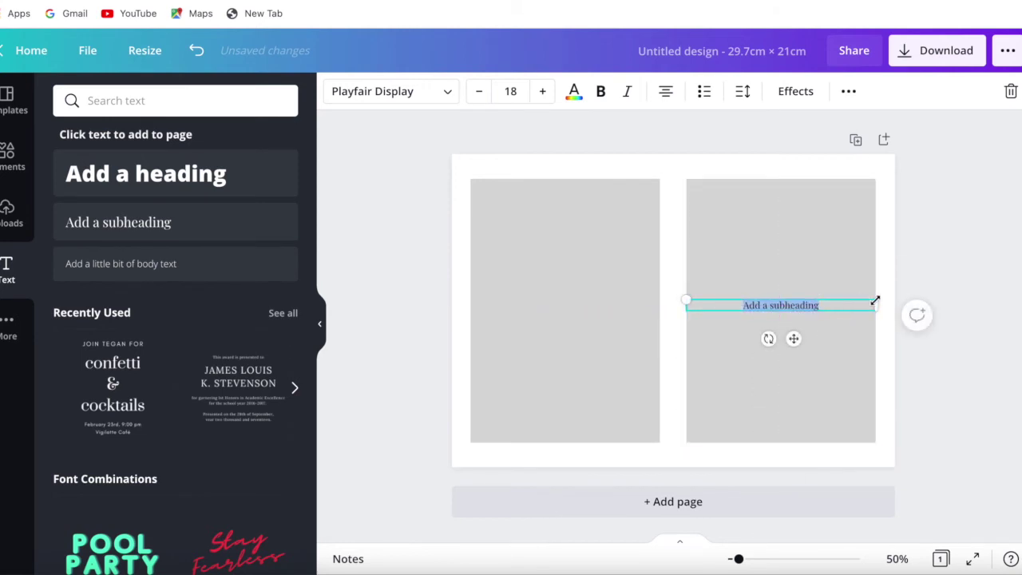
mouse_move(877, 306)
left_mouse_down()
mouse_move(790, 308)
mouse_move(858, 306)
left_mouse_up()
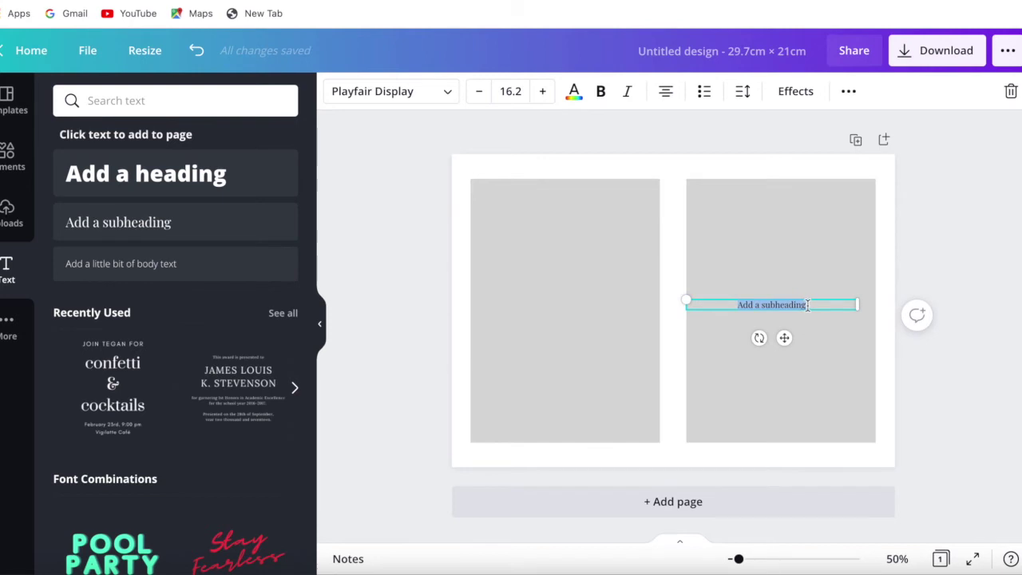
type("s")
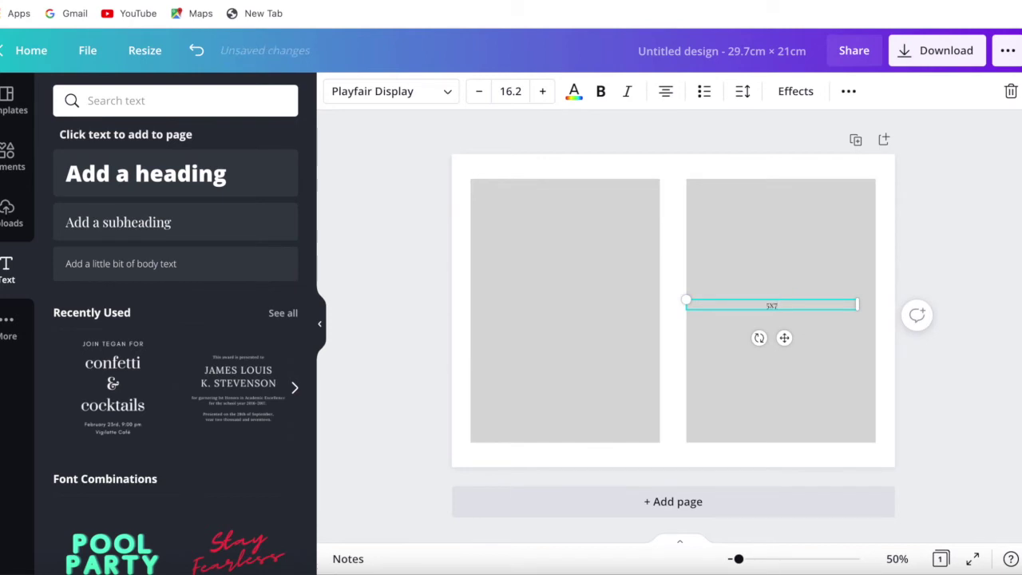
type("x7inches grid")
key("Return")
type("template")
Enlarge the template label and centre it on the right grid.
left_click_drag(786, 349, 804, 353)
left_click_drag(707, 302, 622, 232)
left_click_drag(761, 350, 796, 357)
left_click(976, 409)
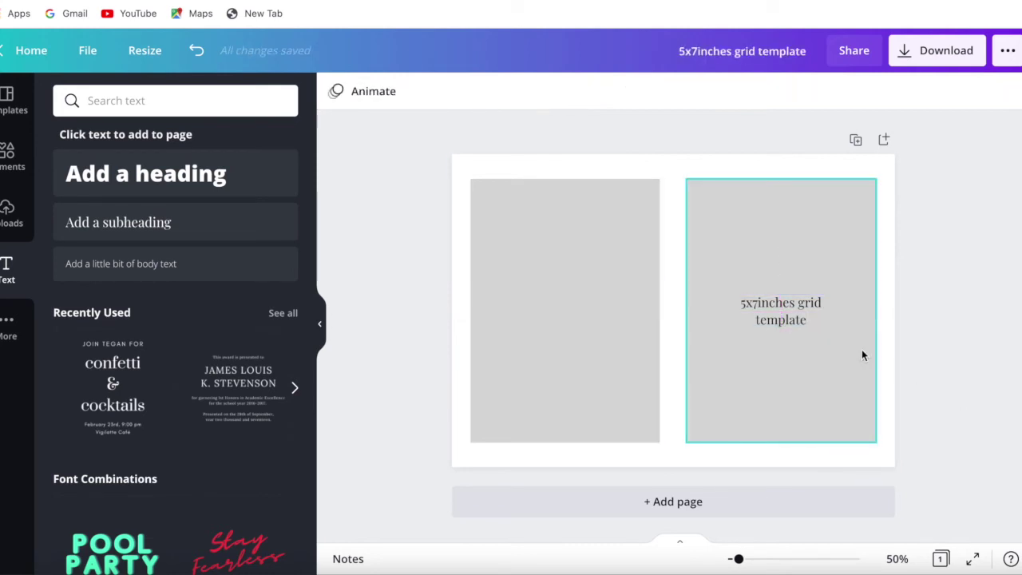
Find the floral baby shower invitations among the uploaded images and fill the left grid with the letter I design.
left_click(38, 213)
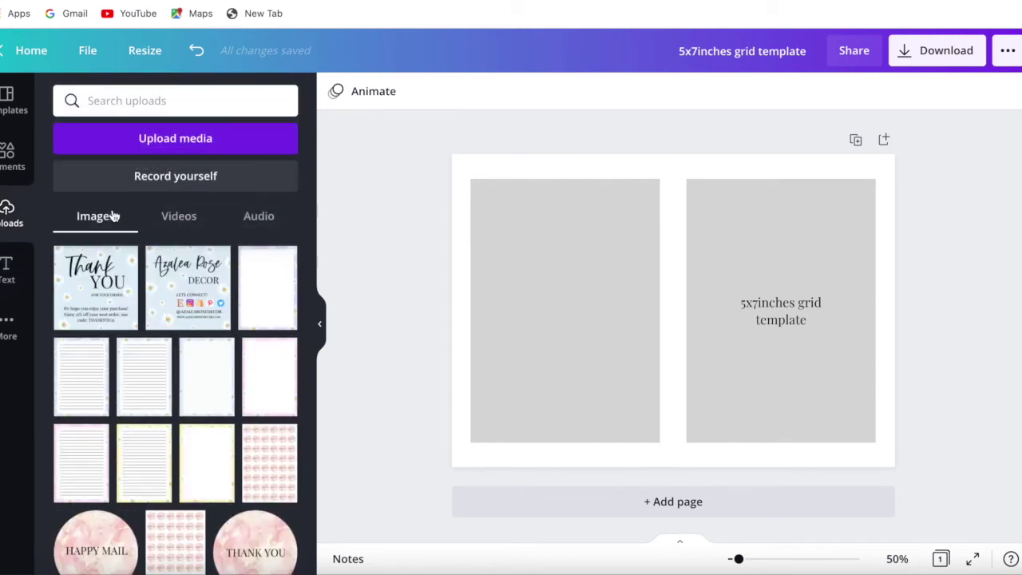
scroll(135, 285, "down", 5)
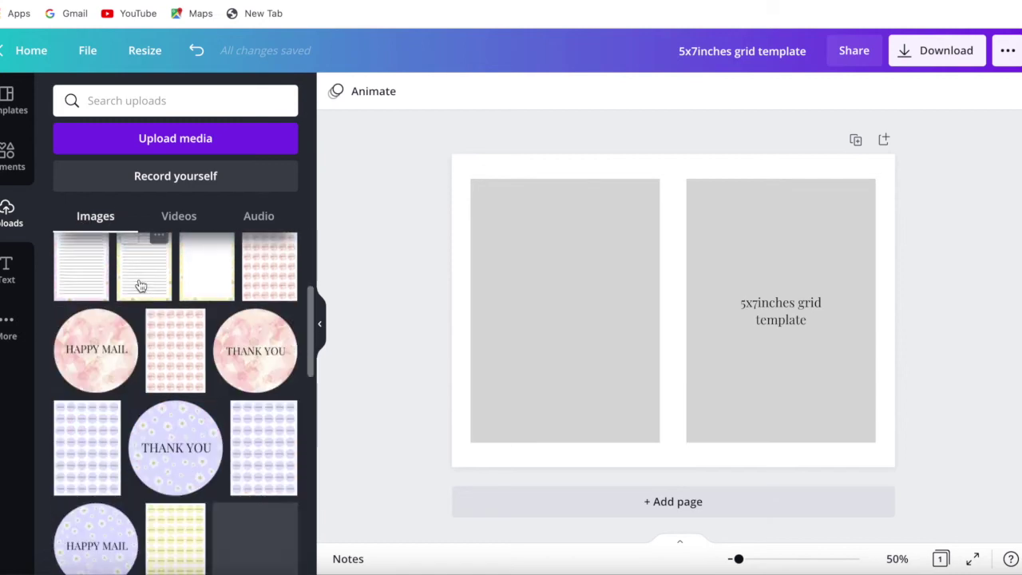
scroll(139, 279, "down", 10)
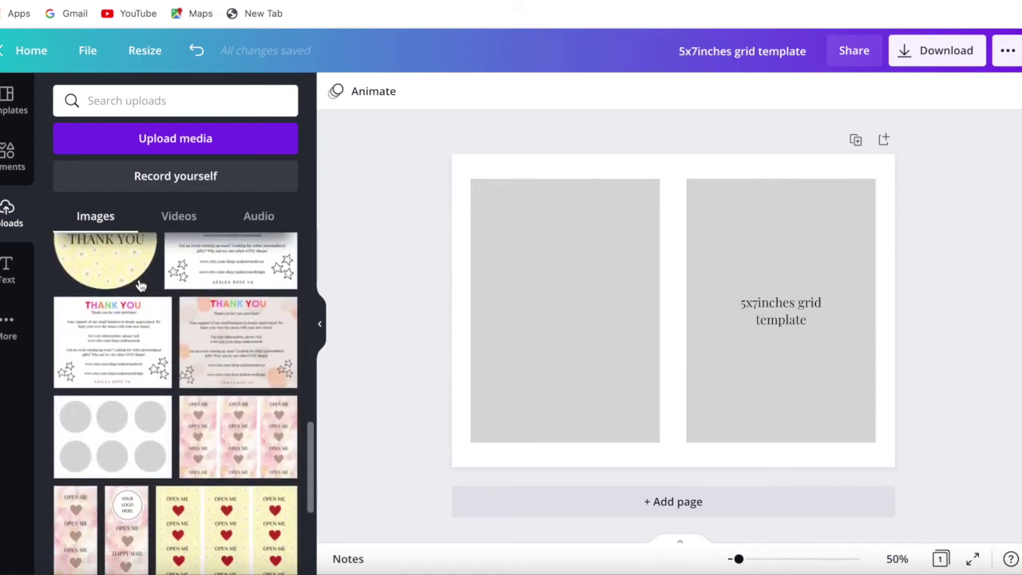
scroll(139, 285, "down", 10)
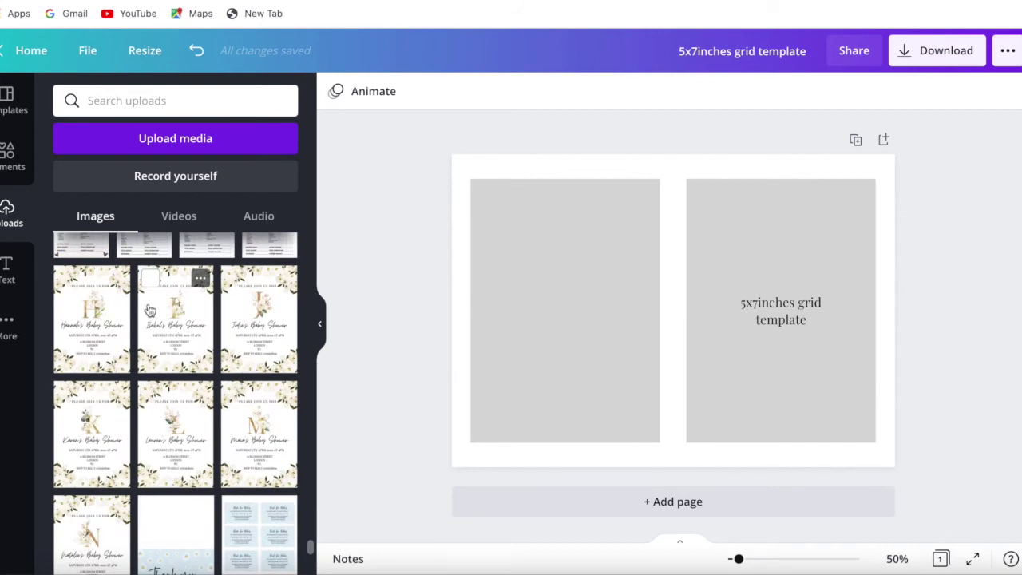
left_click_drag(166, 330, 206, 321)
left_click_drag(168, 318, 512, 319)
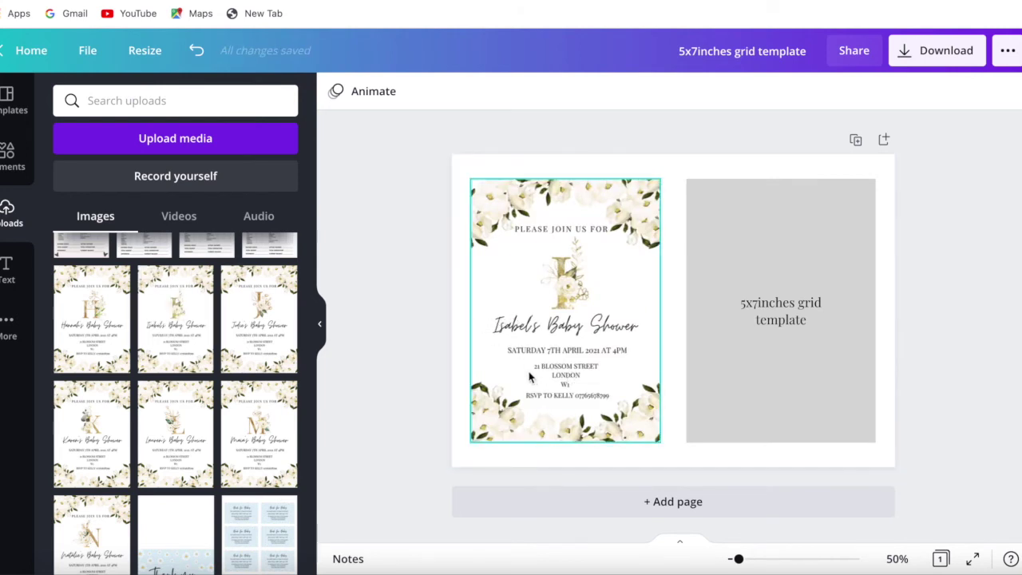
Fill the right grid with the same letter I invitation and delete the text label lying over it.
left_click_drag(177, 344, 725, 340)
left_click(780, 306)
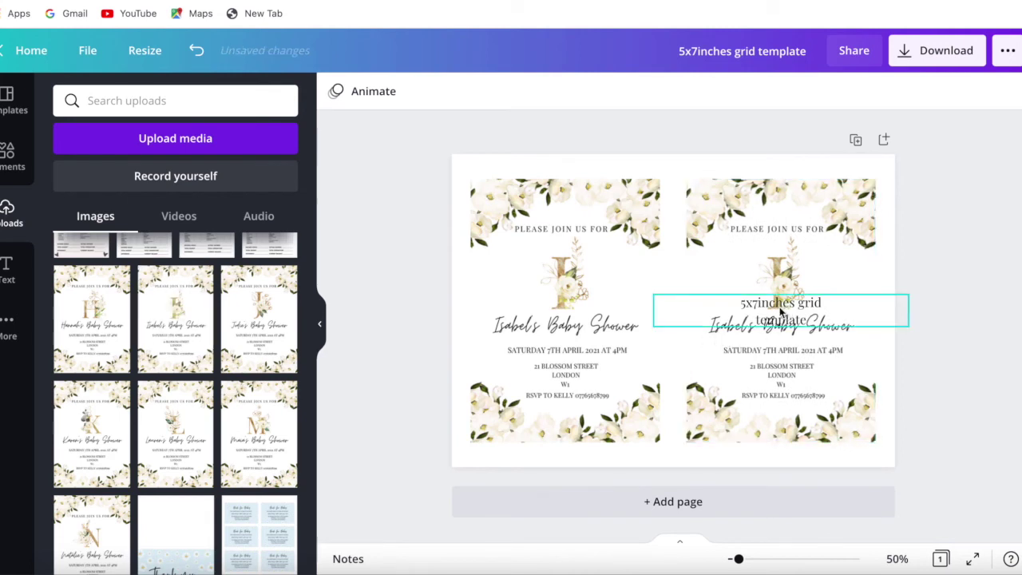
key("Delete")
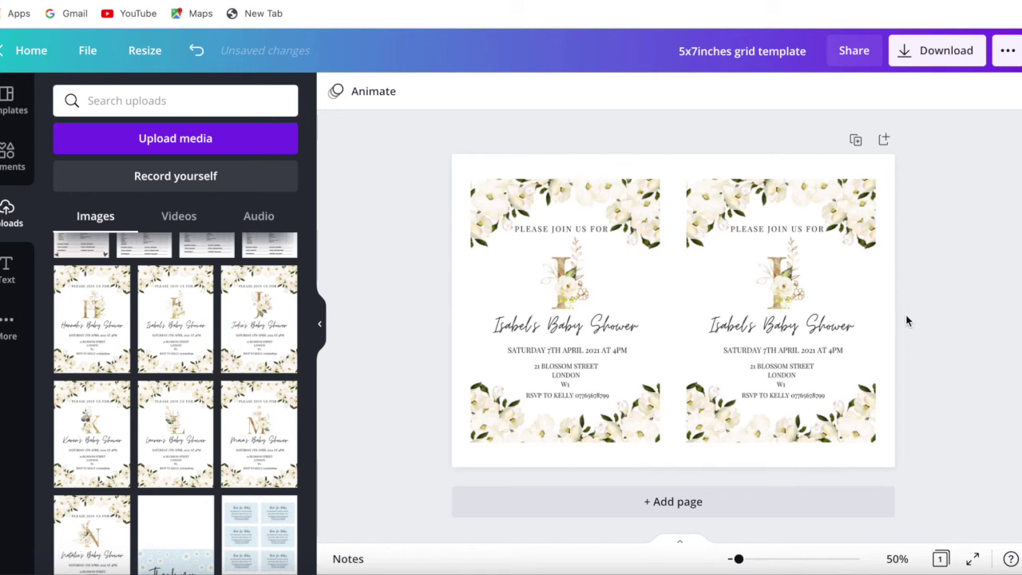
Delete the right invitation together with its grid.
left_click(786, 284)
key("Delete")
key("Delete")
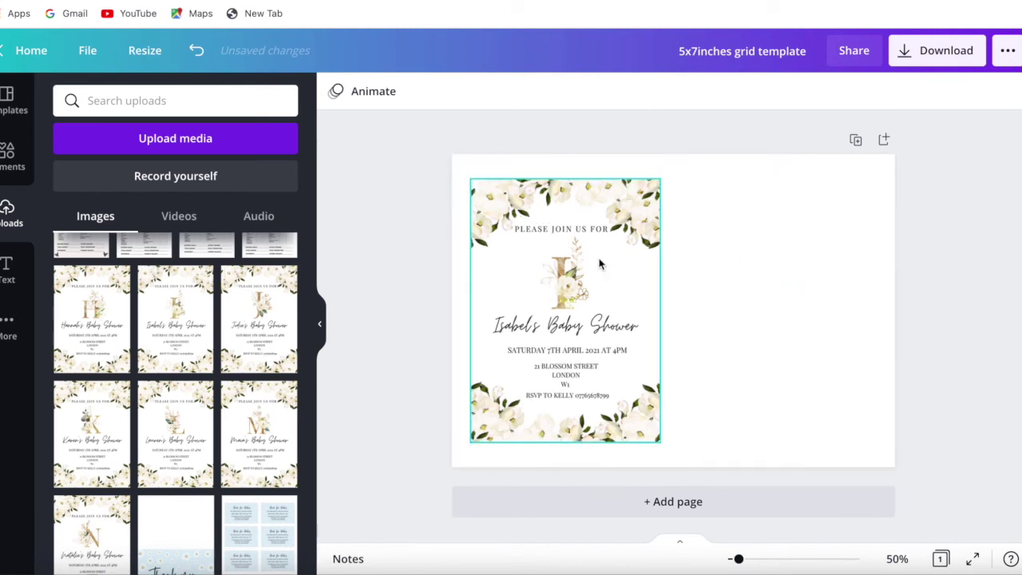
Duplicate the left invitation grid and place the copy in the right half of the page, level with the original.
left_click(564, 271)
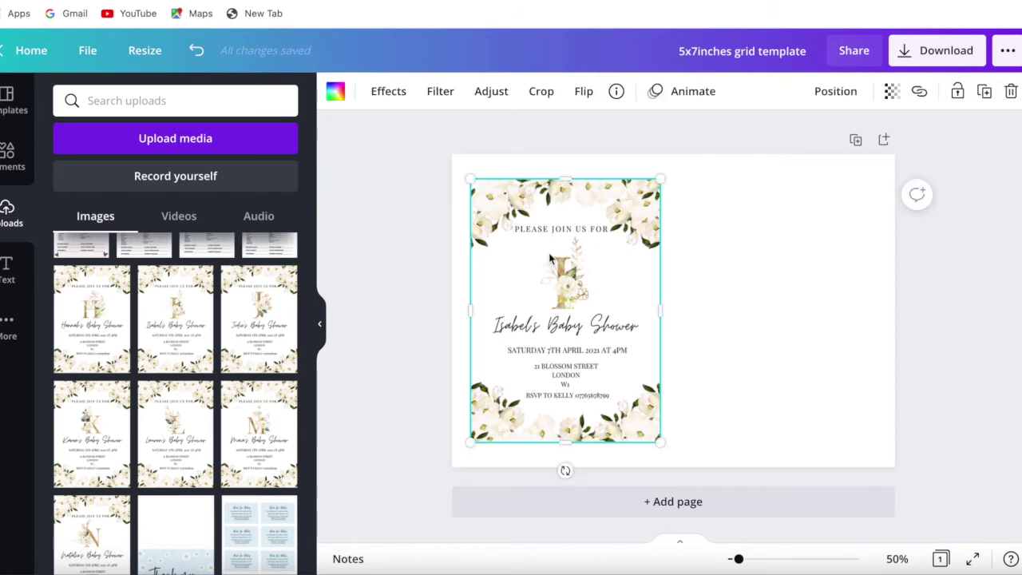
left_click(984, 92)
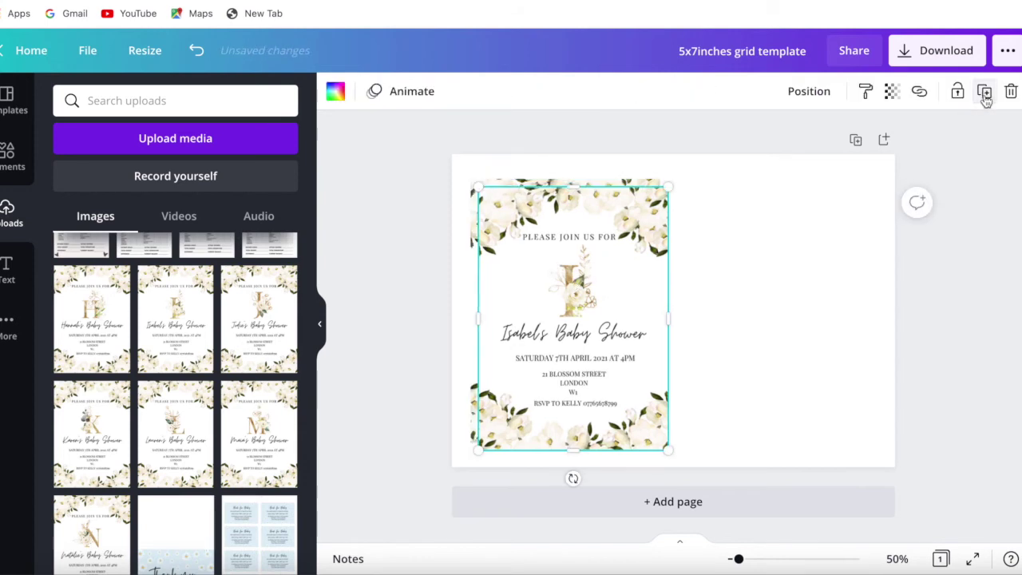
left_click_drag(596, 322, 799, 308)
left_click(975, 288)
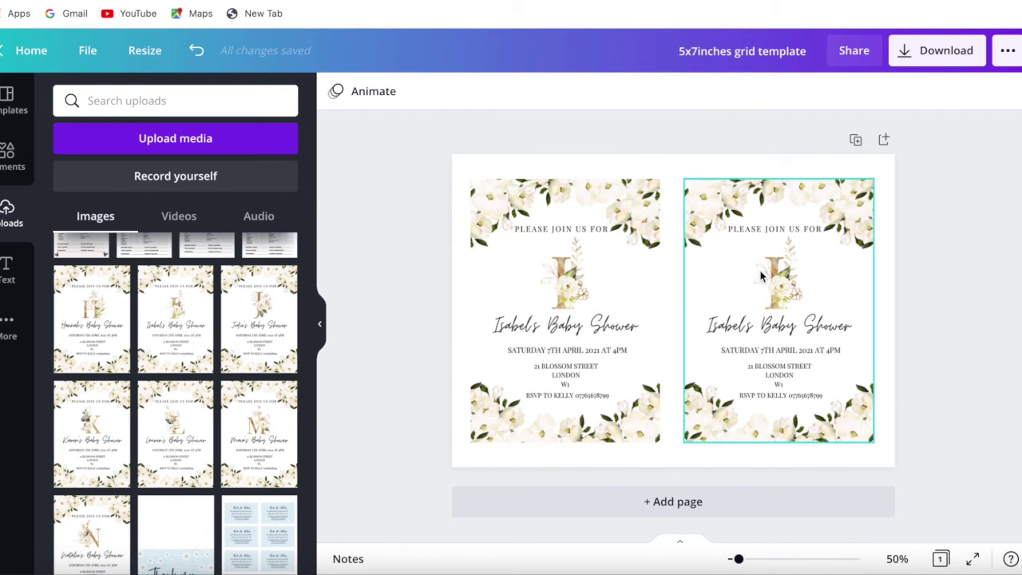
Replace the left card's image with the letter J invitation and the right card's with the letter H invitation.
left_click_drag(280, 308, 534, 308)
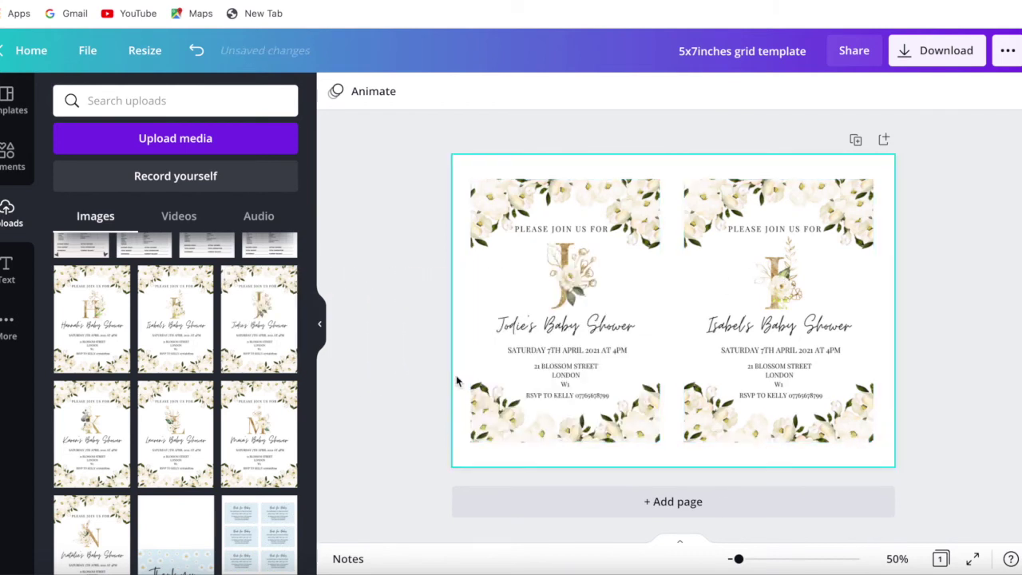
left_click_drag(120, 335, 763, 315)
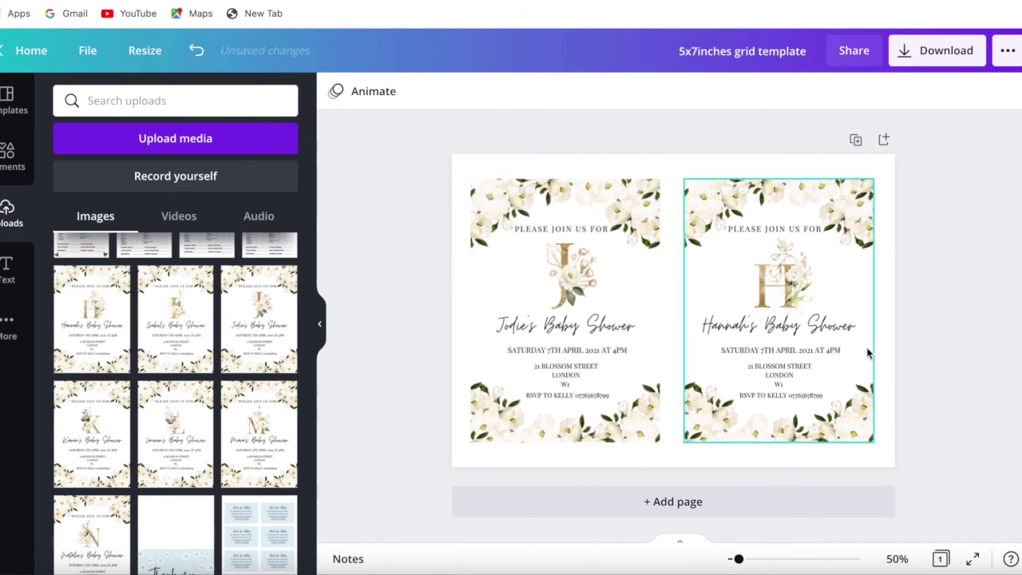
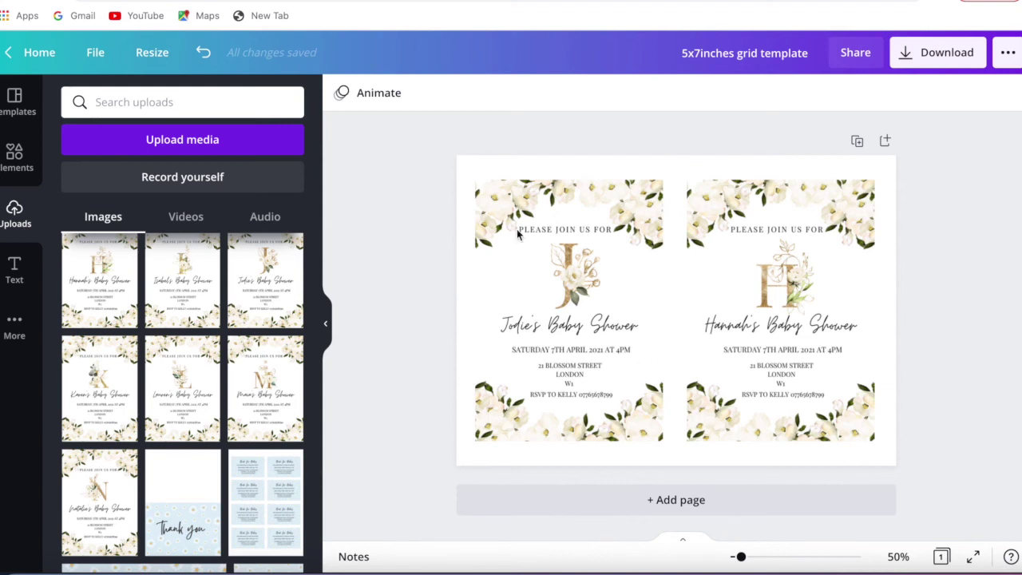
Clear both invitation cards from the page and add the single-cell grid.
left_click_drag(938, 355, 450, 296)
key("Delete")
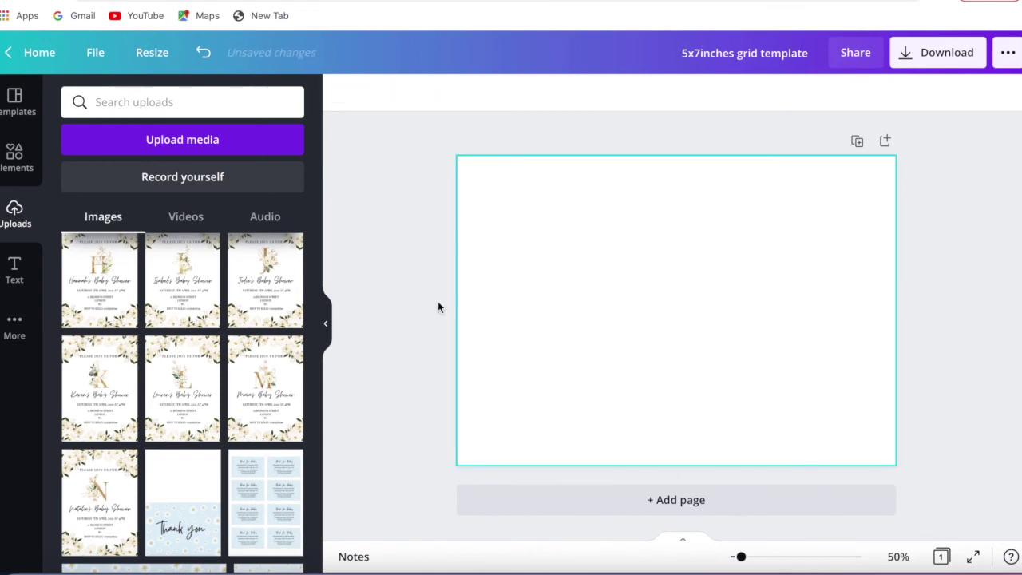
left_click(15, 168)
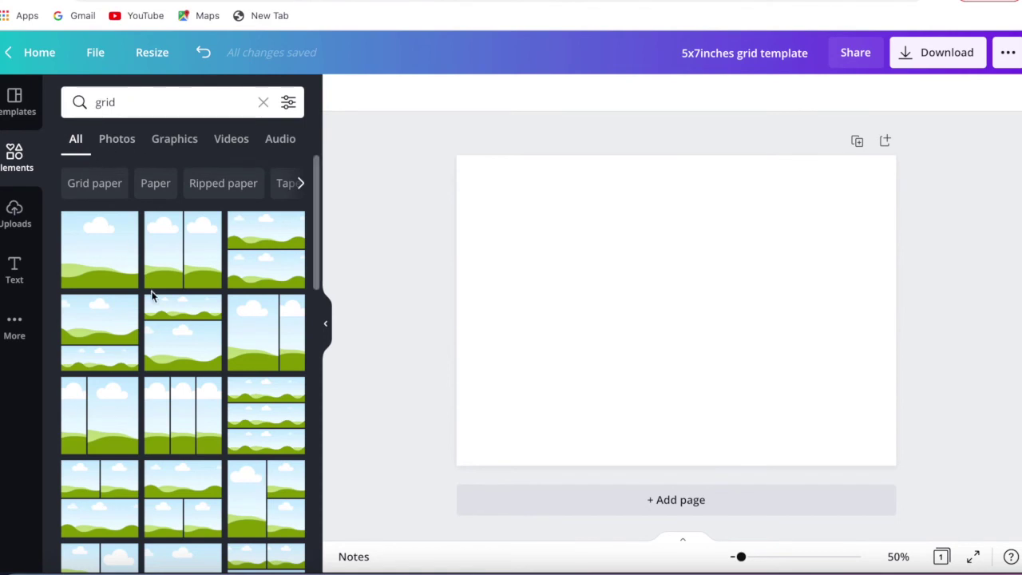
left_click(103, 264)
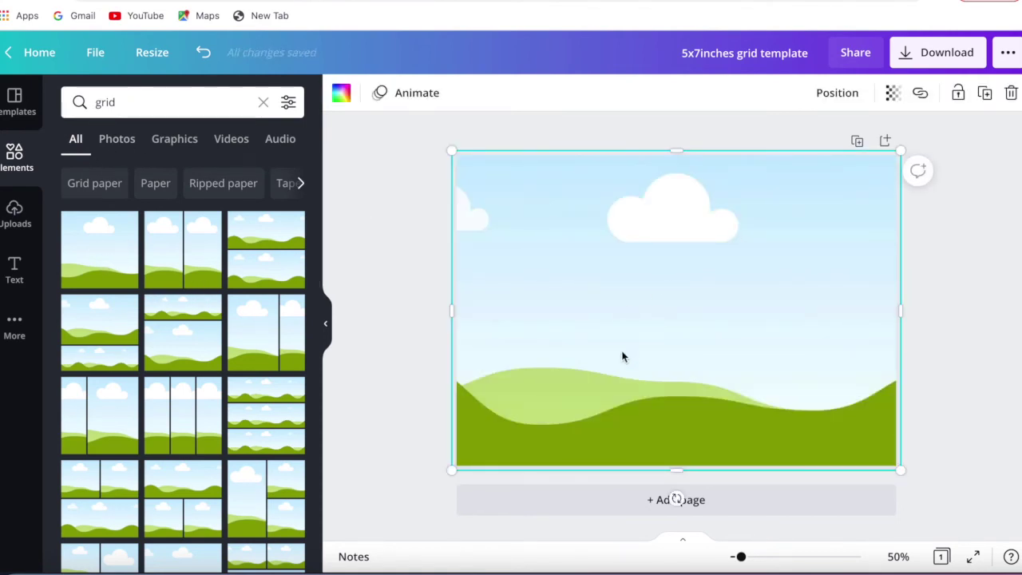
Resize the grid to about 10.3 × 9.5 cm and place it near the page's upper-left corner with a small margin.
left_click_drag(451, 151, 483, 180)
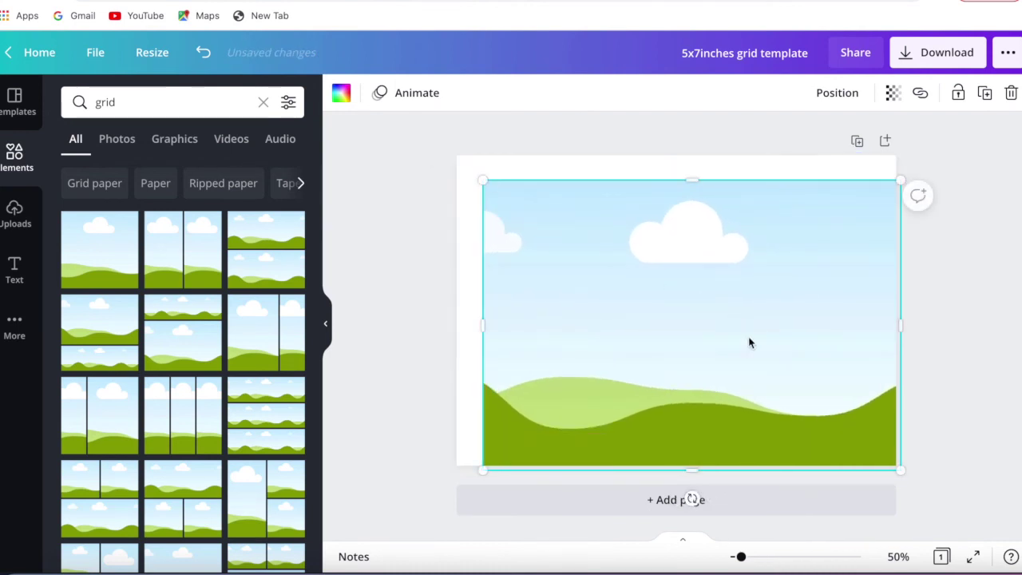
left_click_drag(889, 468, 633, 321)
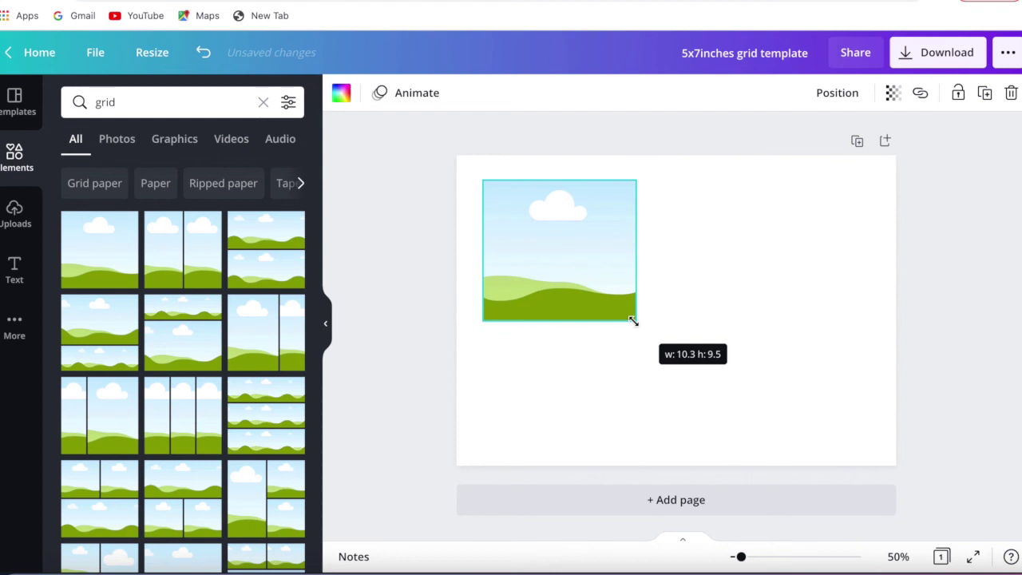
left_click_drag(633, 321, 635, 321)
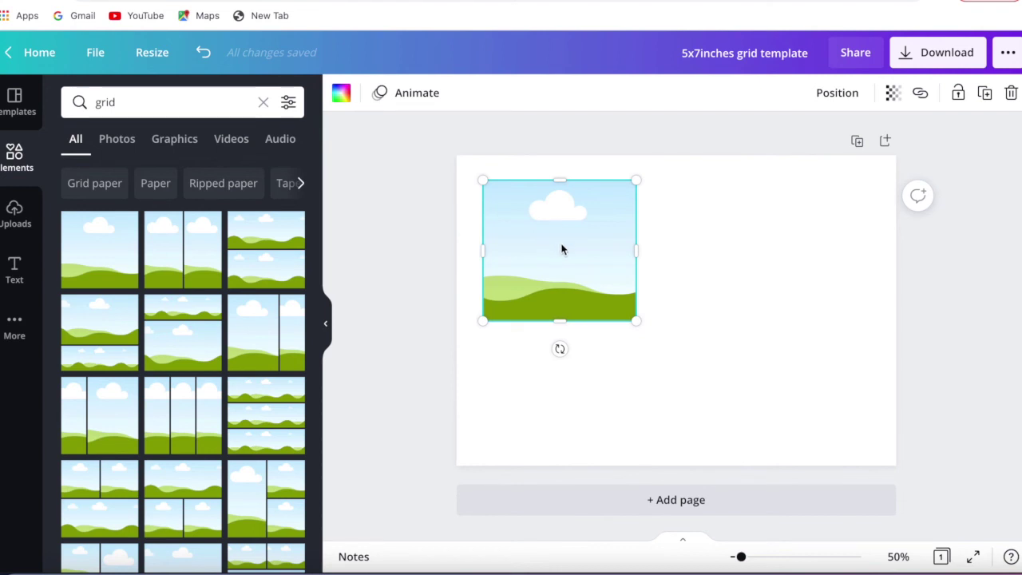
left_click_drag(561, 245, 557, 238)
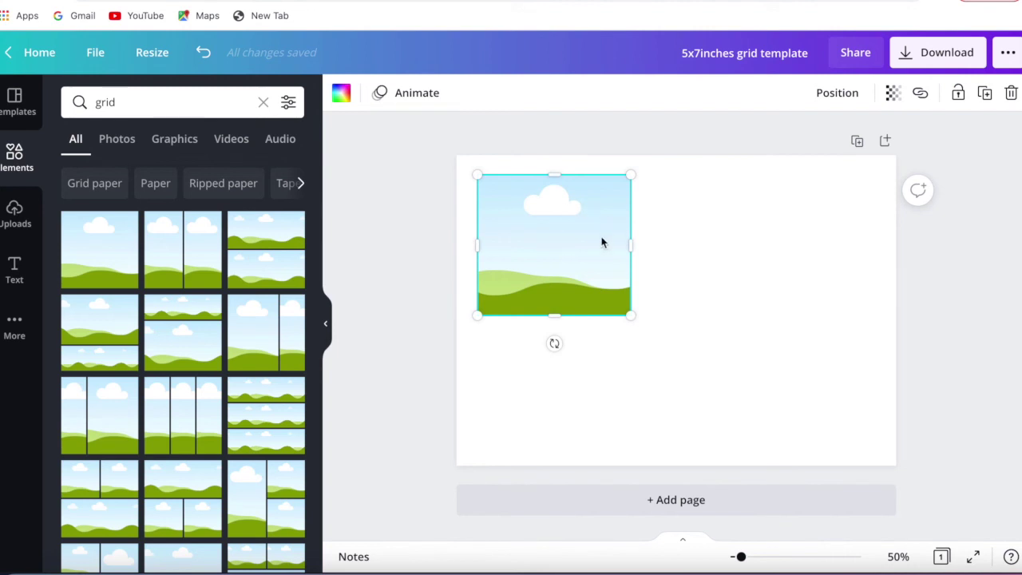
Duplicate the grid below the original, reduce the copy's height and stretch it across the page's width within the margins.
left_click(985, 94)
left_click_drag(561, 227, 555, 359)
left_click_drag(552, 312, 552, 331)
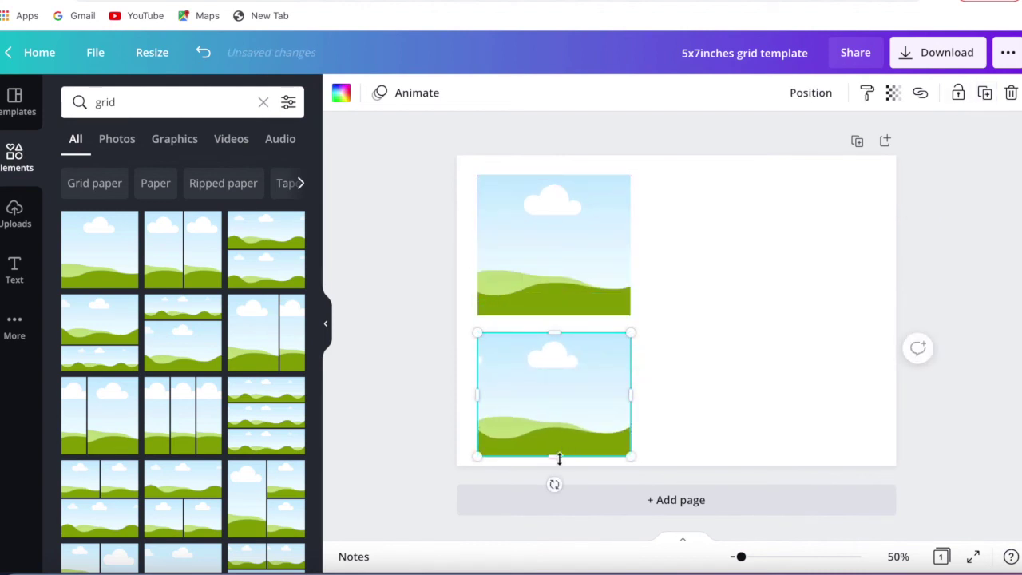
left_click_drag(556, 453, 583, 440)
left_click_drag(630, 388, 875, 379)
left_click(720, 273)
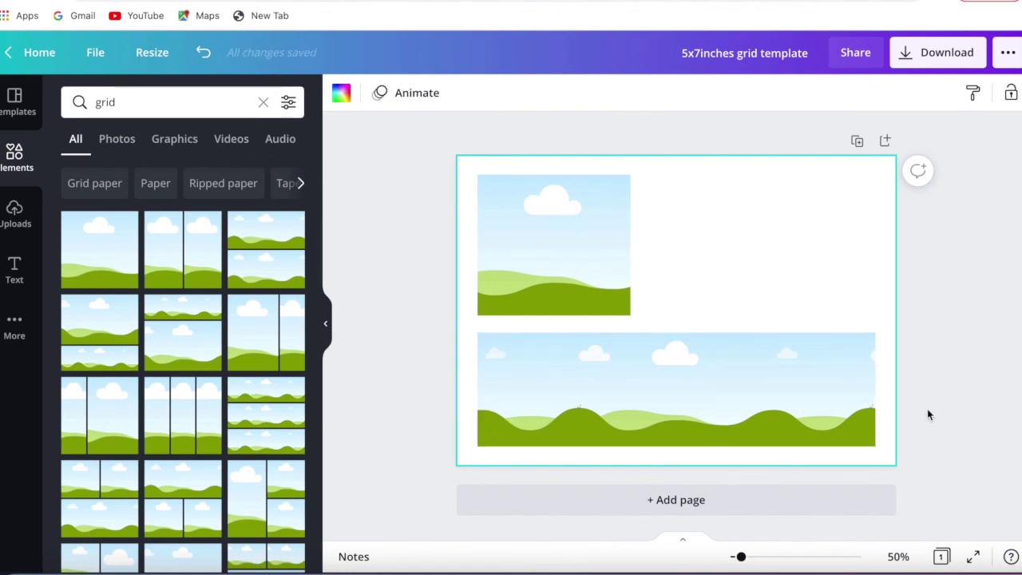
Duplicate the upper-left grid, place the copy beside it and widen it to line up with the lower grid's right edge.
left_click(570, 235)
key("ctrl+d")
left_click_drag(570, 236, 719, 247)
left_click_drag(802, 244, 875, 250)
left_click(895, 322)
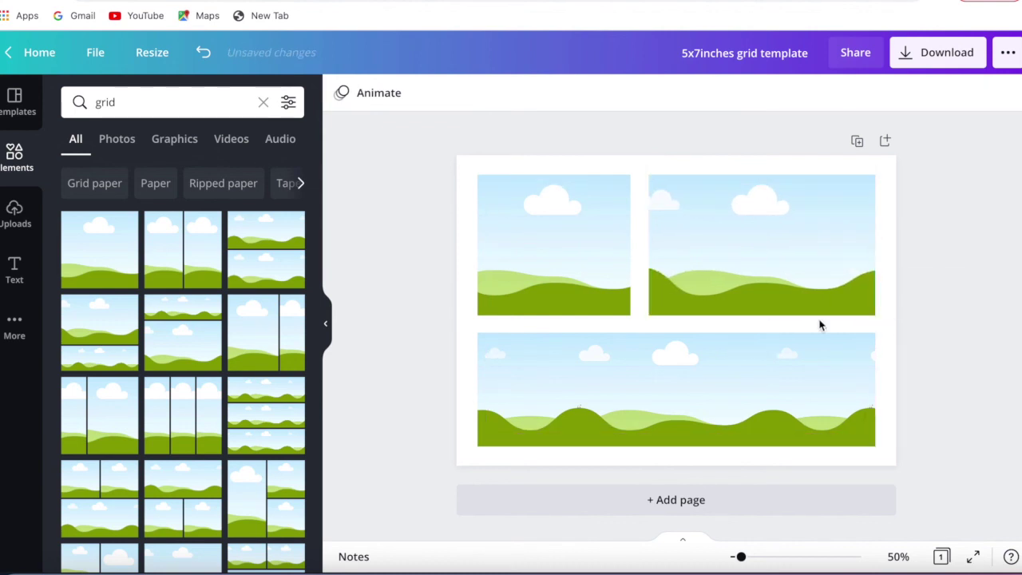
Delete the wide lower grid and the upper-right grid, leaving only the upper-left one.
left_click(569, 270)
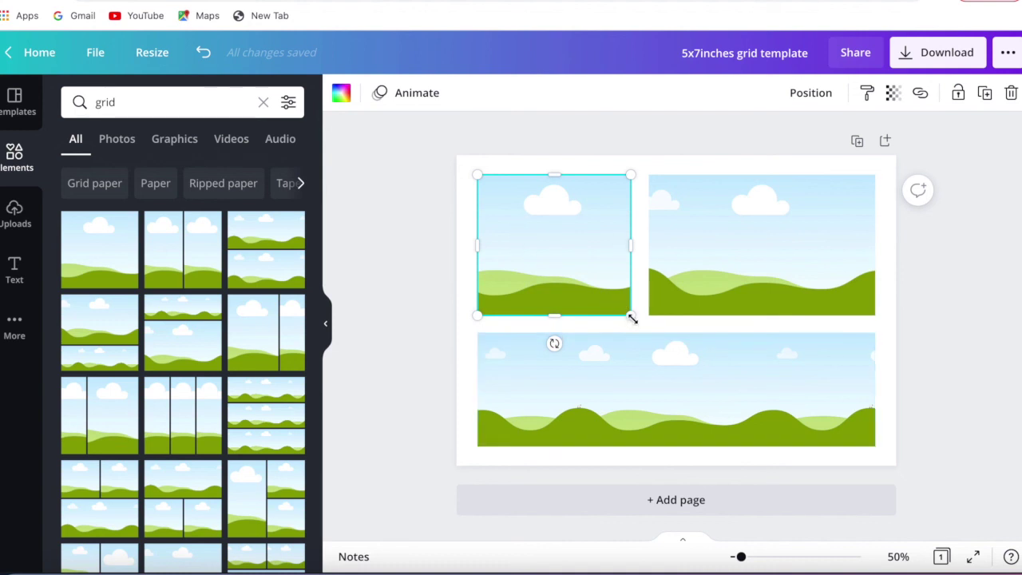
mouse_move(631, 317)
left_mouse_down()
mouse_move(678, 343)
mouse_move(586, 267)
mouse_move(641, 322)
mouse_move(702, 356)
mouse_move(631, 310)
left_mouse_up()
left_click(730, 289)
left_click(739, 390)
key("Delete")
left_click(735, 292)
key("Delete")
Enlarge the remaining grid into a tall portrait rectangle in the left half of the page and centre it vertically.
left_click(612, 307)
left_click_drag(633, 310, 632, 345)
left_click_drag(630, 258, 653, 264)
left_click_drag(563, 348, 571, 434)
left_click_drag(582, 316, 582, 330)
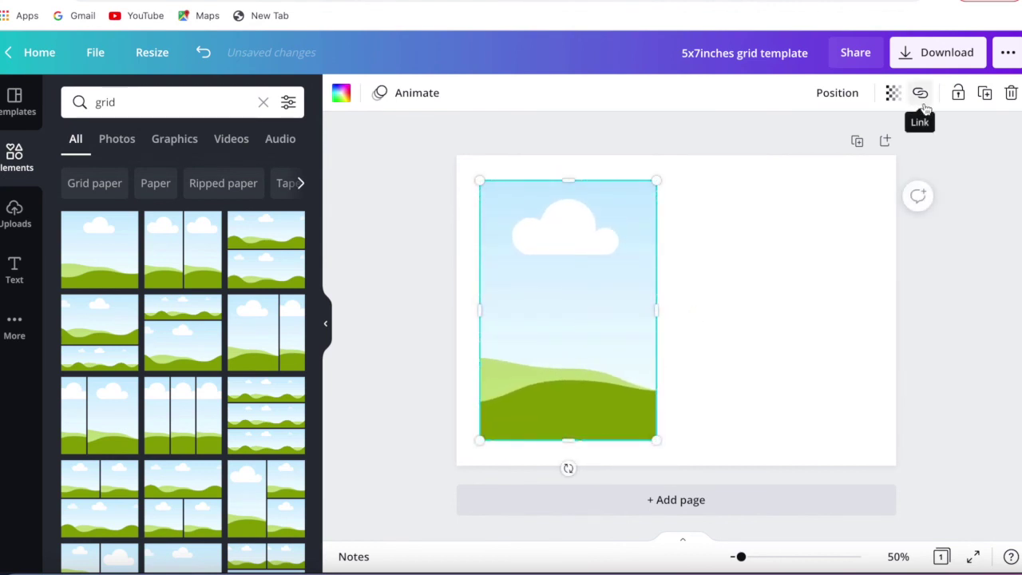